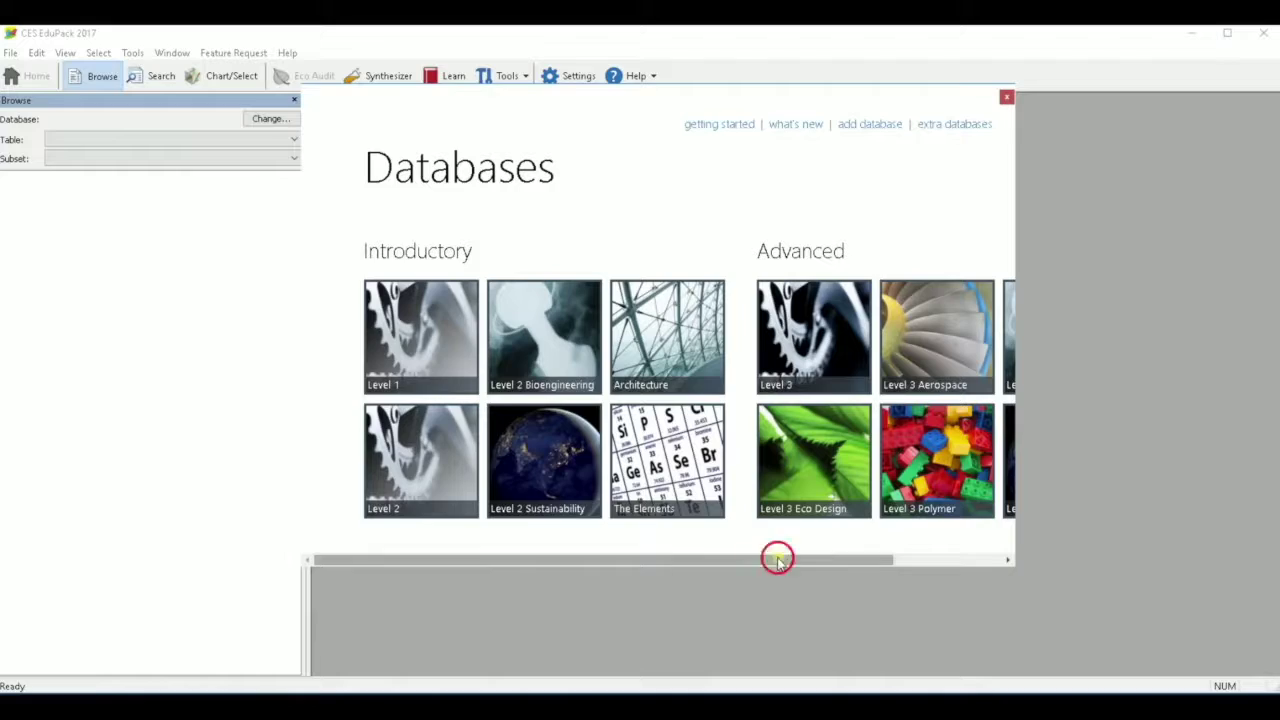
- Open the Level 3 Polymer database and start a Synthesizer model for balanced sandwich panels
scroll(774, 554, right, 3)
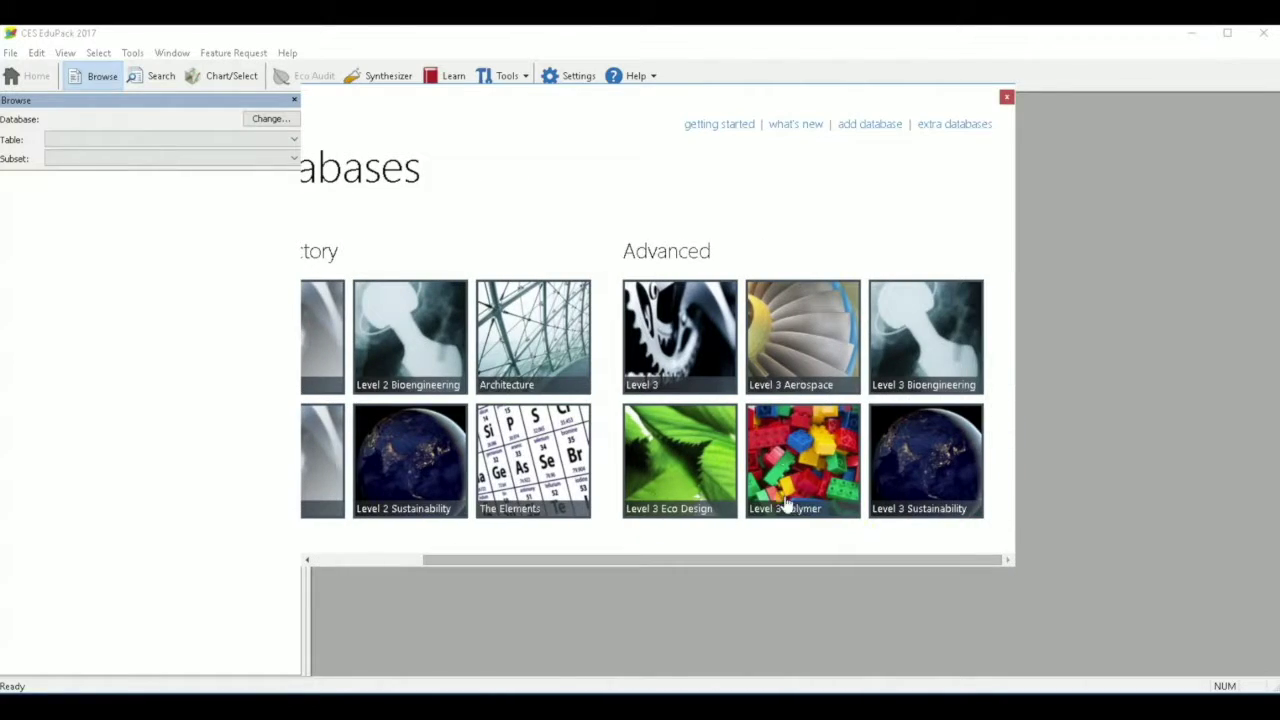
click(783, 518)
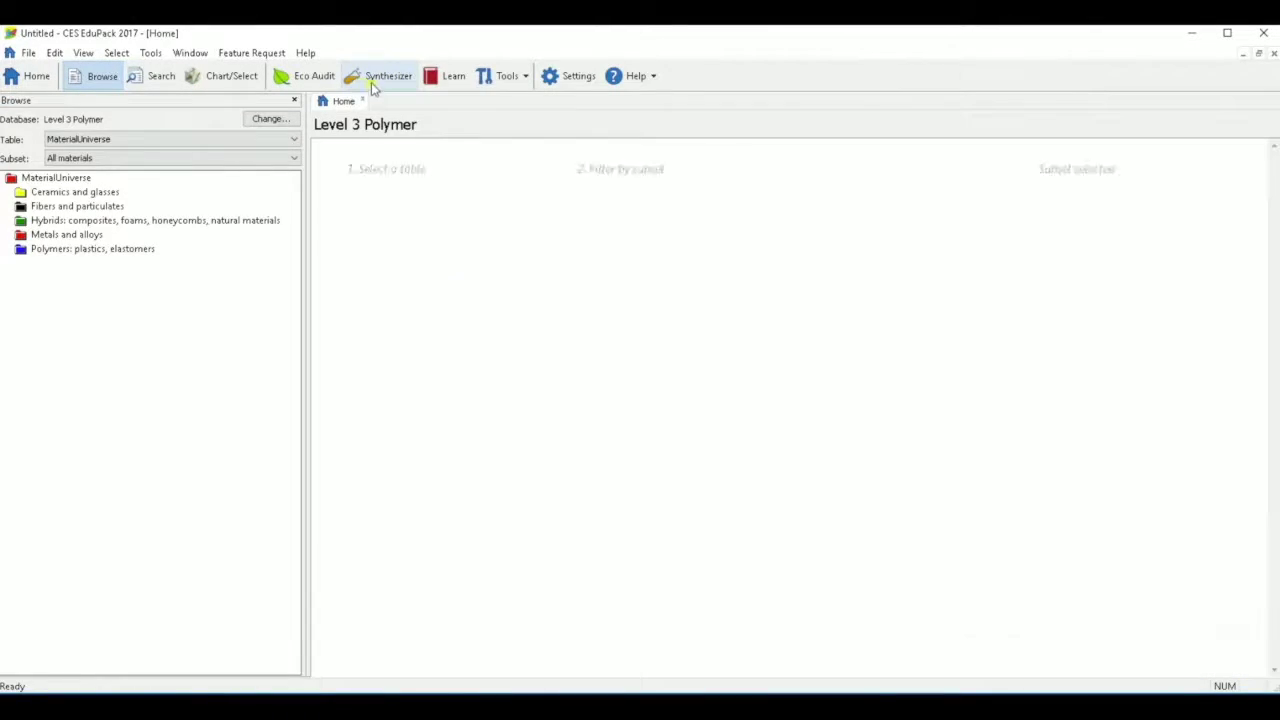
click(370, 80)
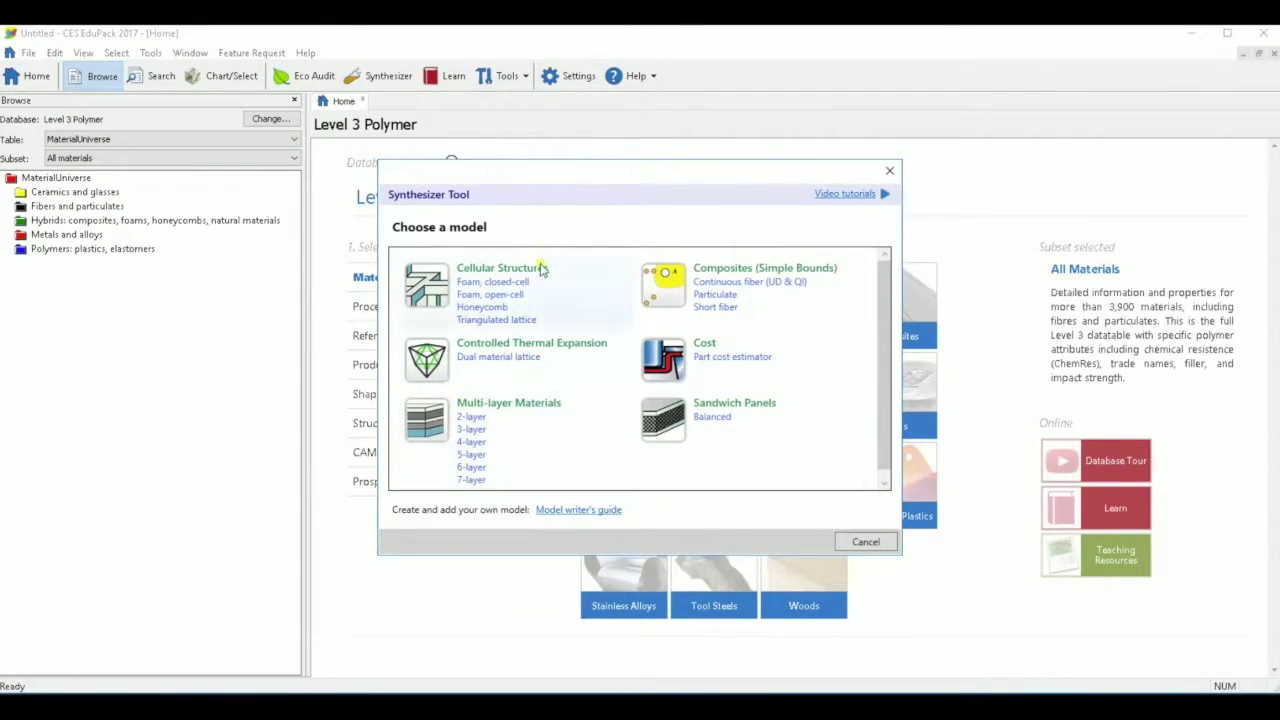
click(711, 417)
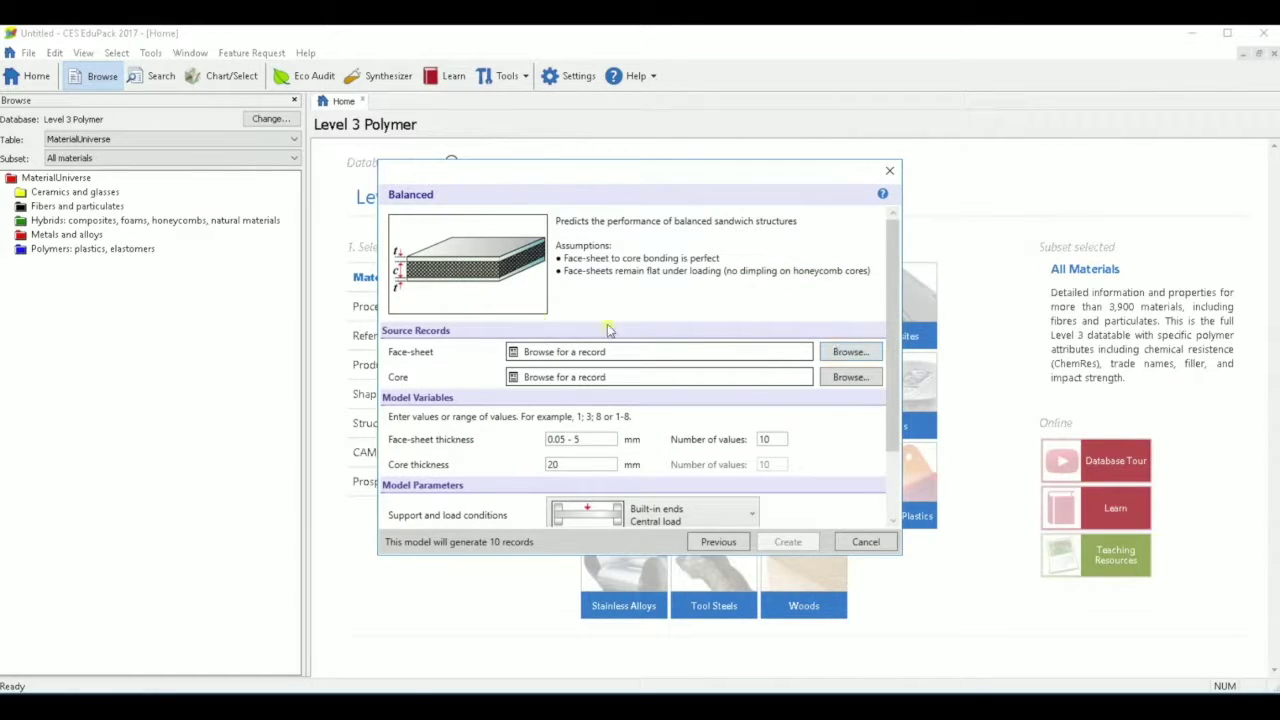
- Assign wrought Aluminum, 7020, T6 from the non-ferrous 7000 series (Zn-alloyed) as the face-sheet source record
click(833, 355)
double_click(555, 284)
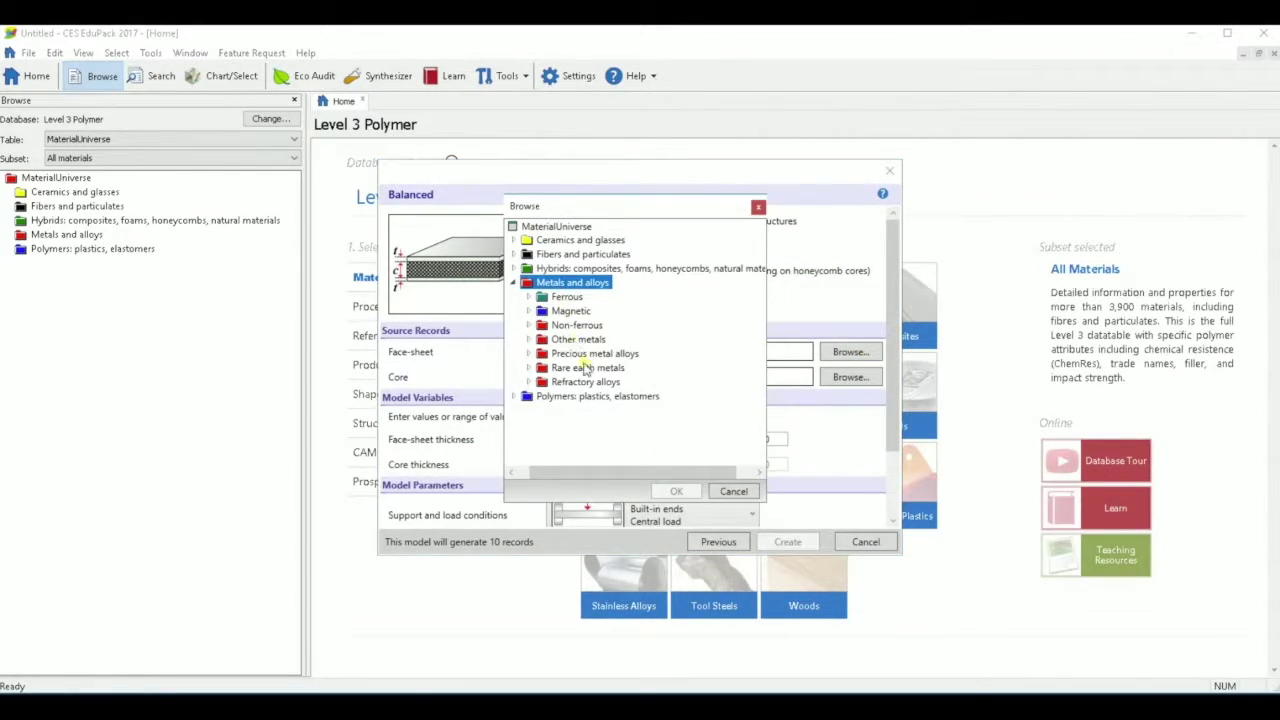
double_click(576, 325)
double_click(554, 302)
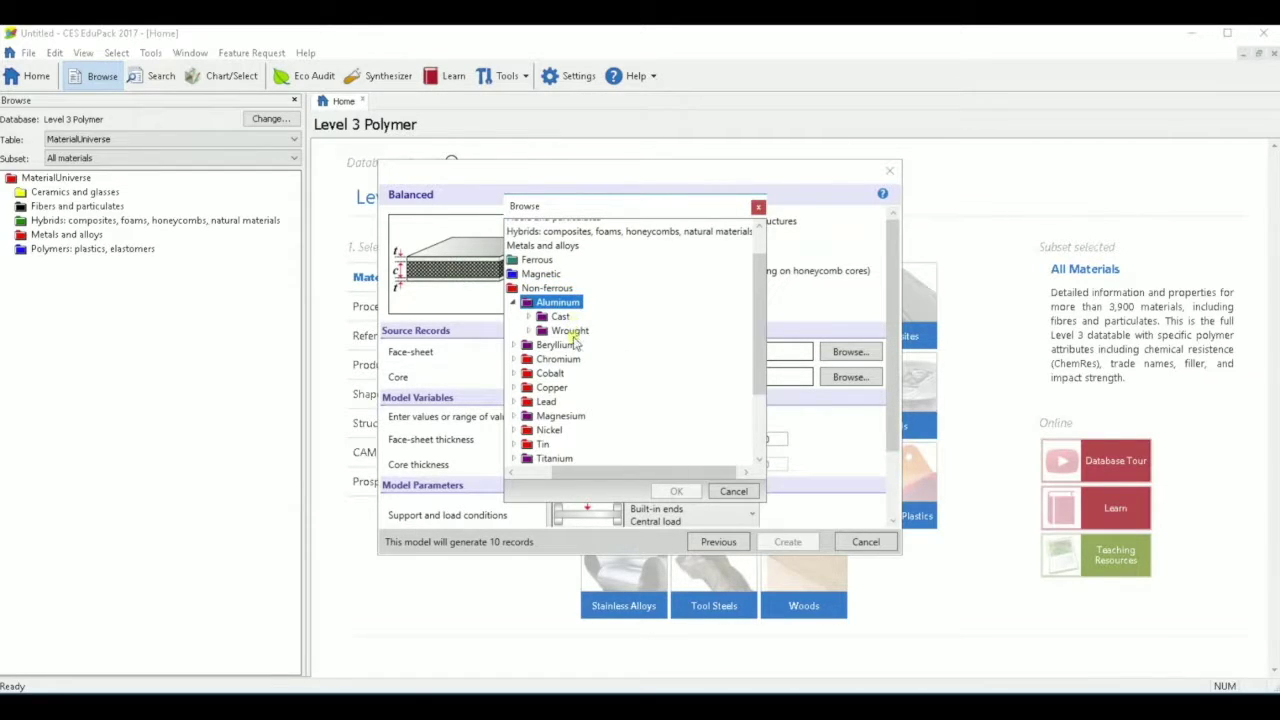
double_click(566, 330)
double_click(600, 415)
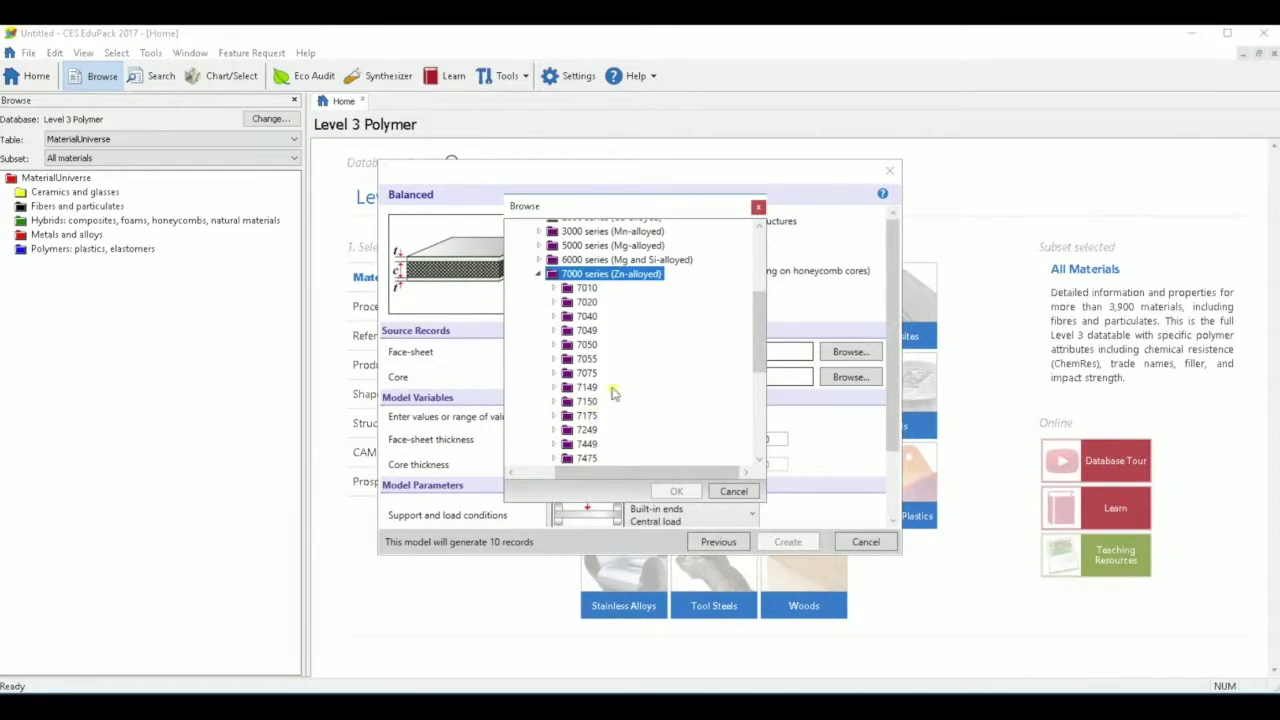
double_click(588, 305)
double_click(600, 340)
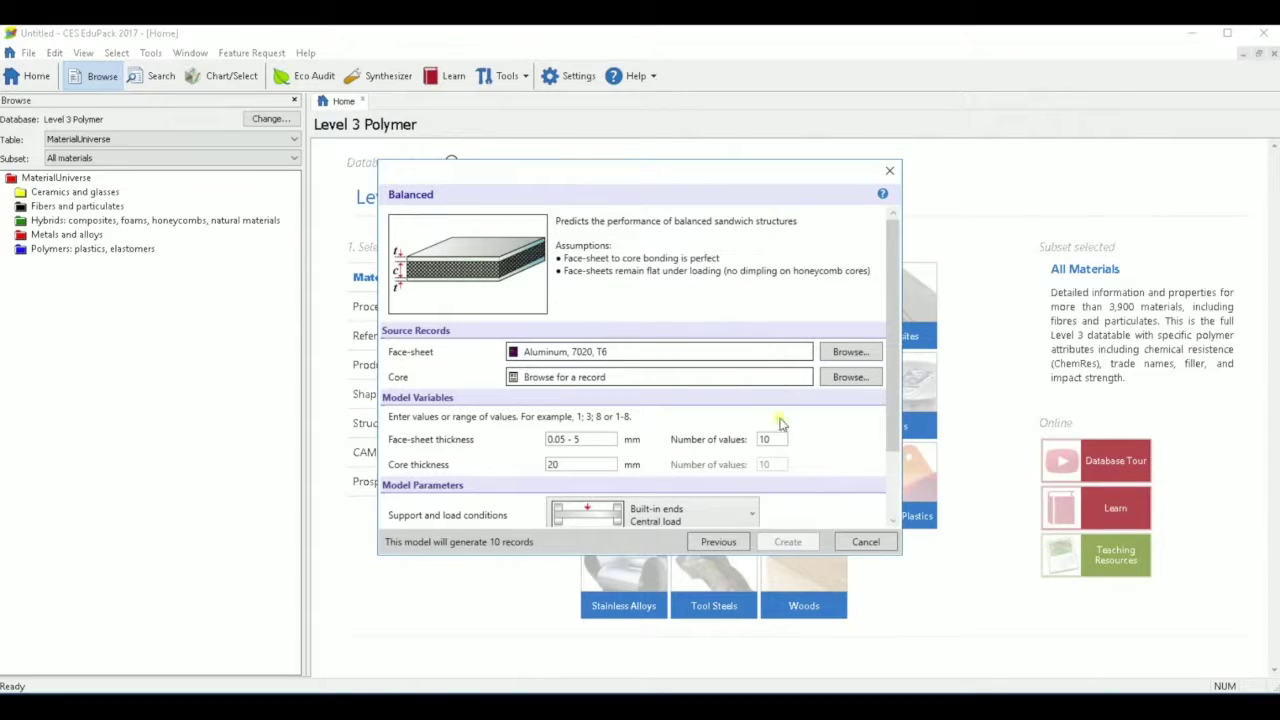
- Assign PVC cross-linked foam (rigid, closed cell, AC 0.040) from the hybrids' foams as the core source record
click(845, 378)
double_click(588, 293)
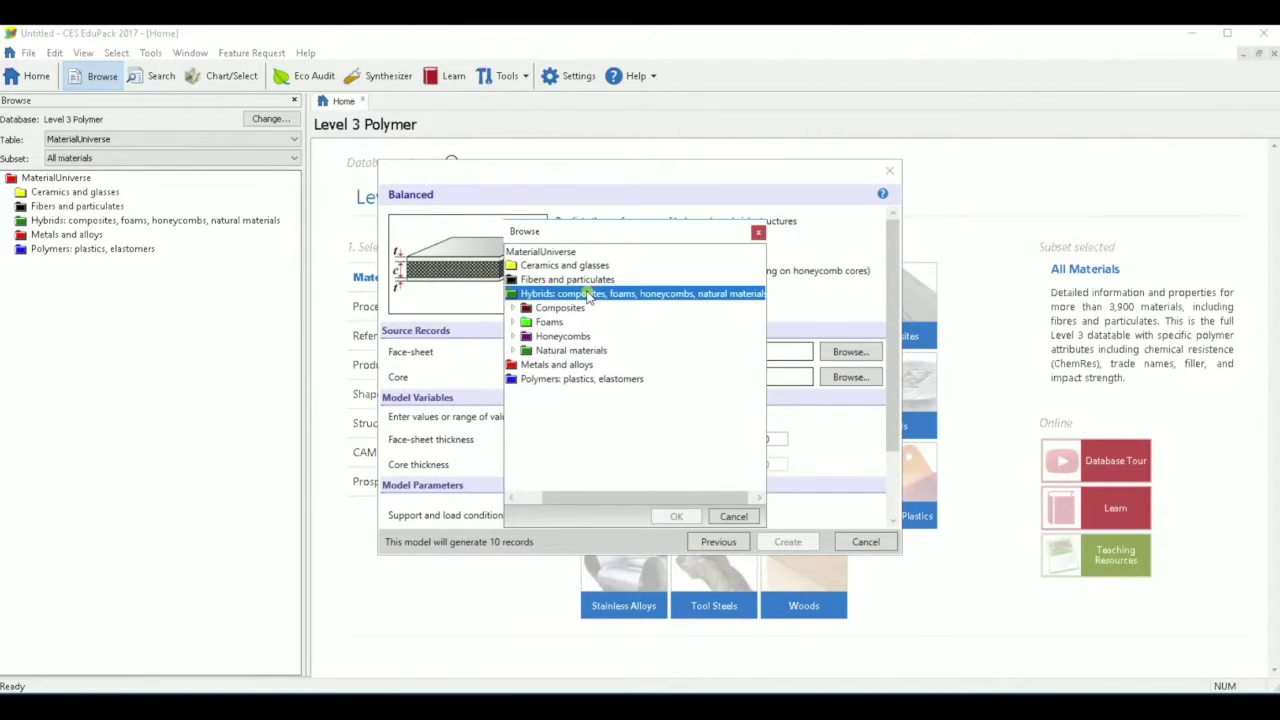
double_click(556, 322)
double_click(585, 392)
scroll(606, 410, down, 1)
double_click(606, 434)
double_click(604, 267)
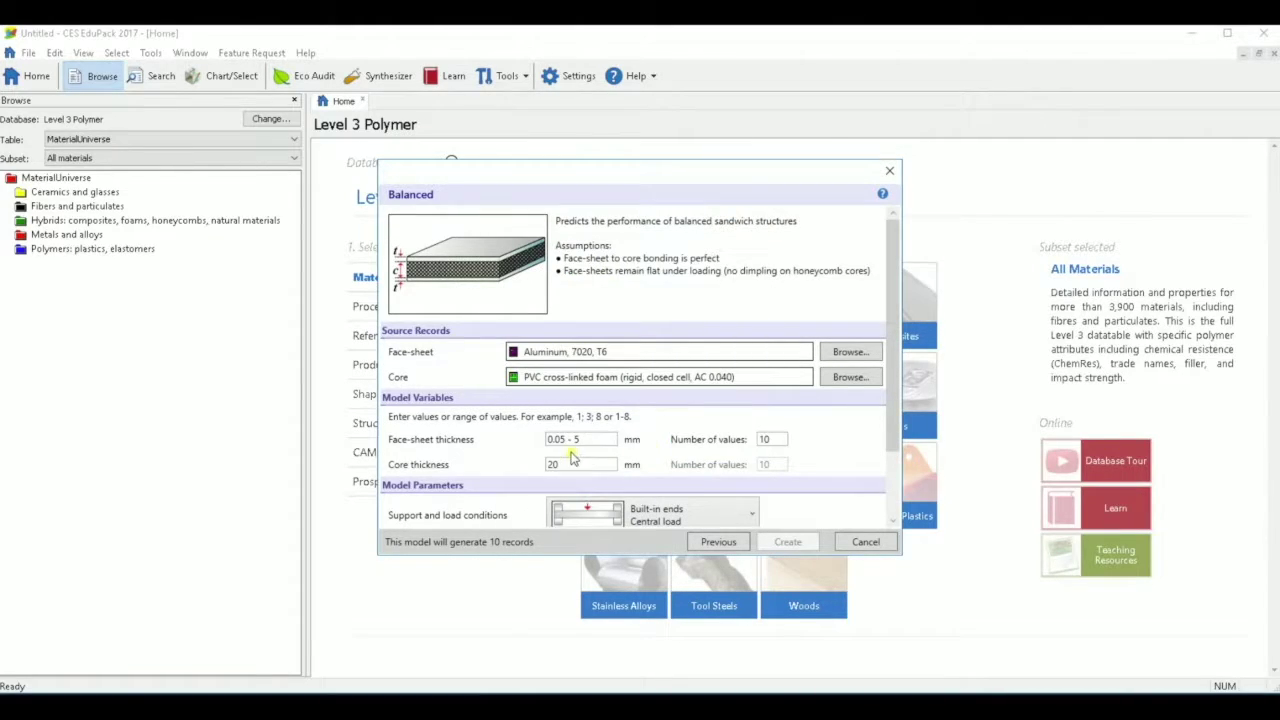
- Set the face-sheet thickness to 0.1 - 3 mm with 3 values and the core thickness to 10-50 mm with 5 values
scroll(572, 445, down, 1)
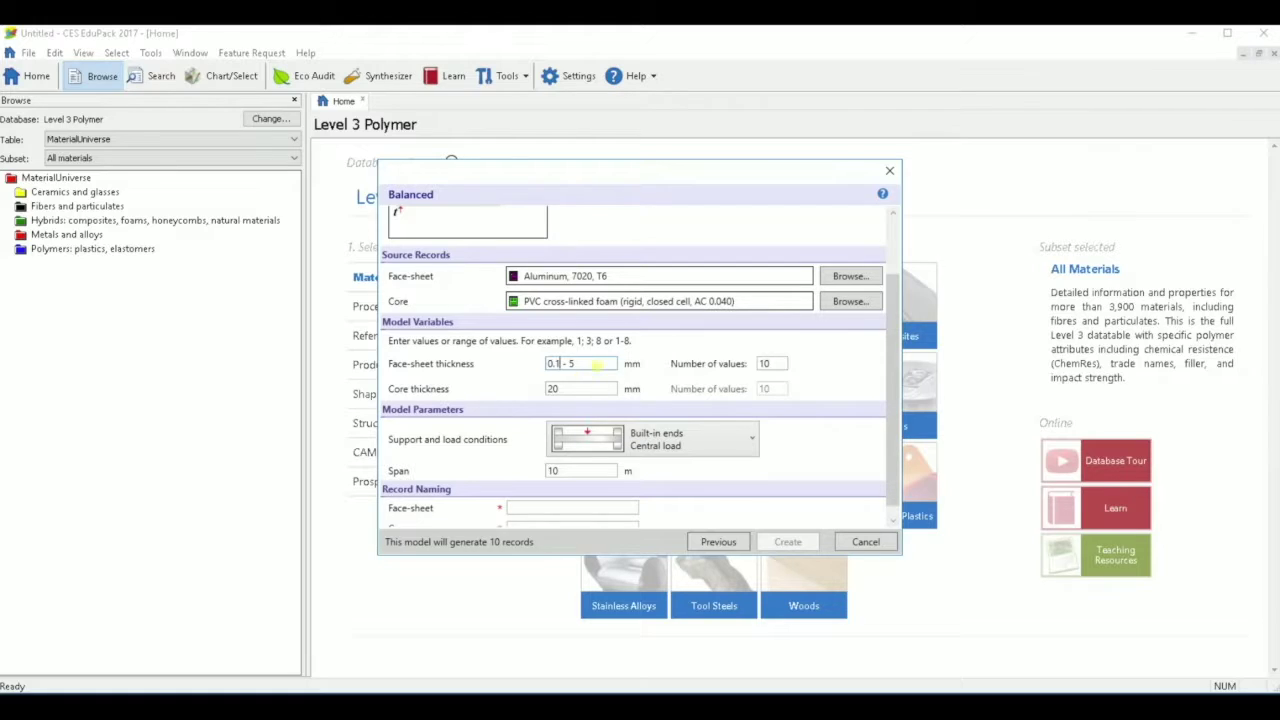
key(Tab)
text(10-50)
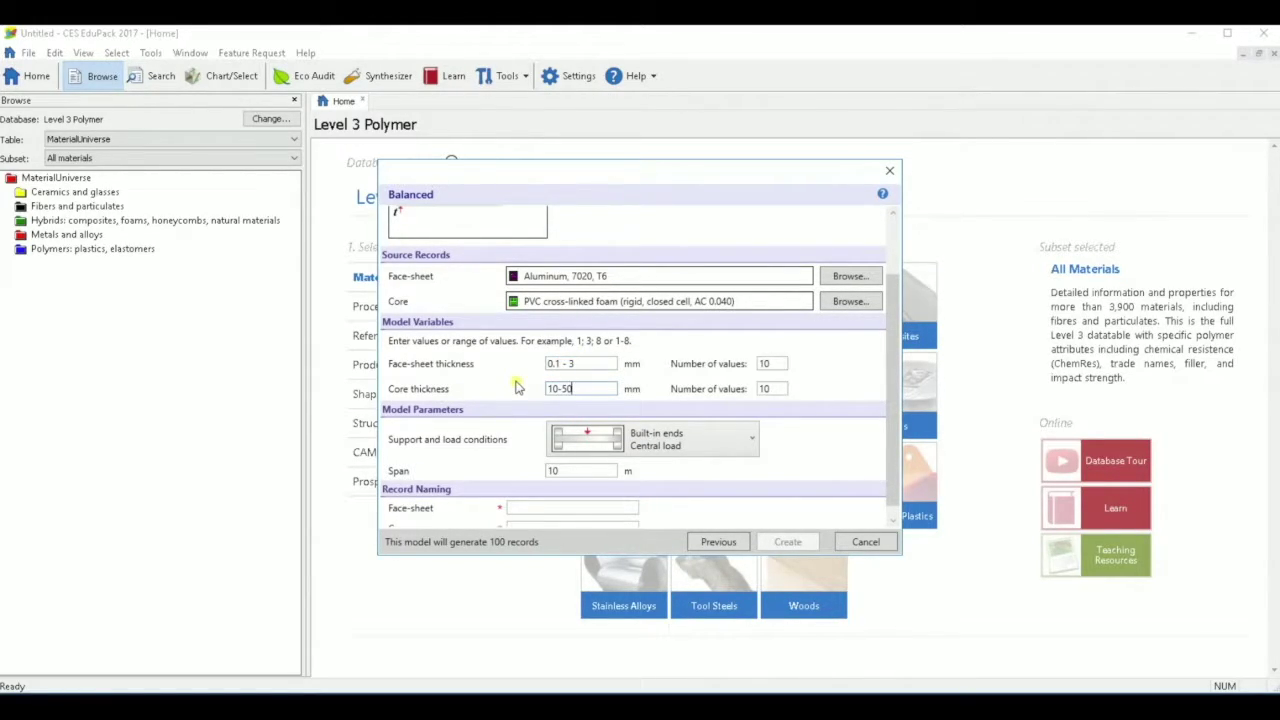
double_click(775, 364)
text(3)
text(5)
- Set the panel's support and load conditions to simply supported with a central load
scroll(700, 420, down, 1)
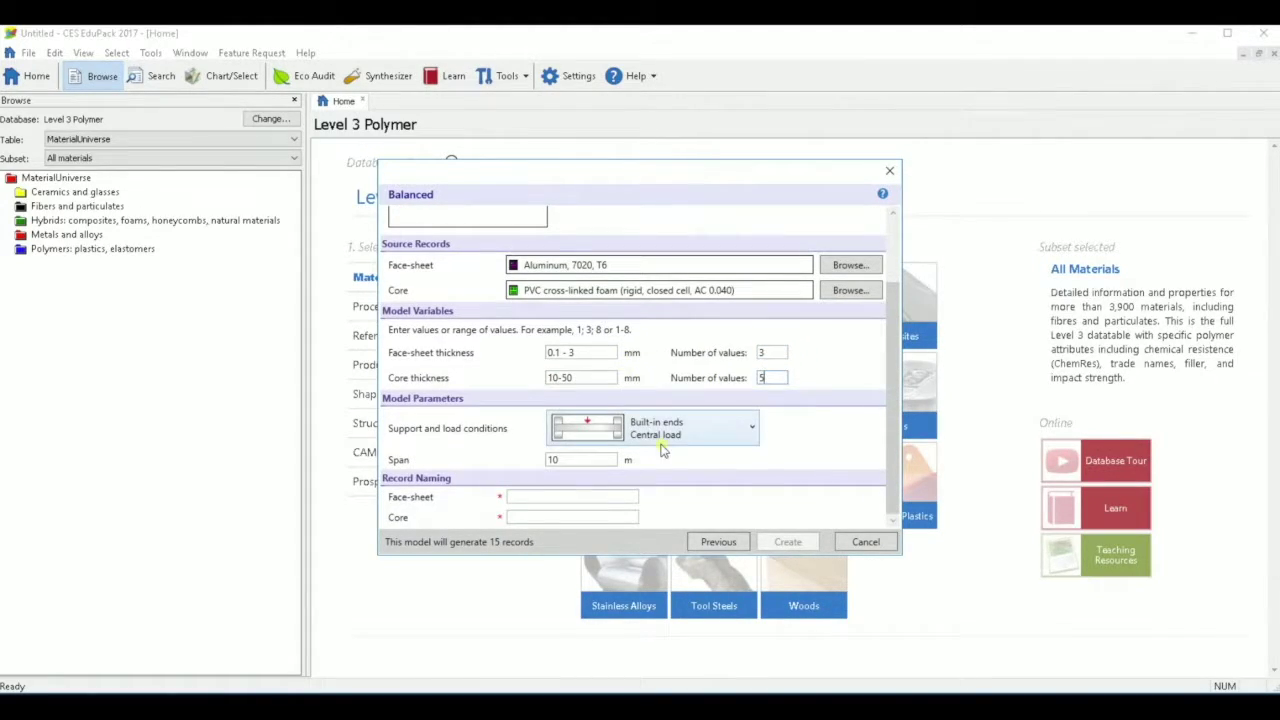
click(660, 432)
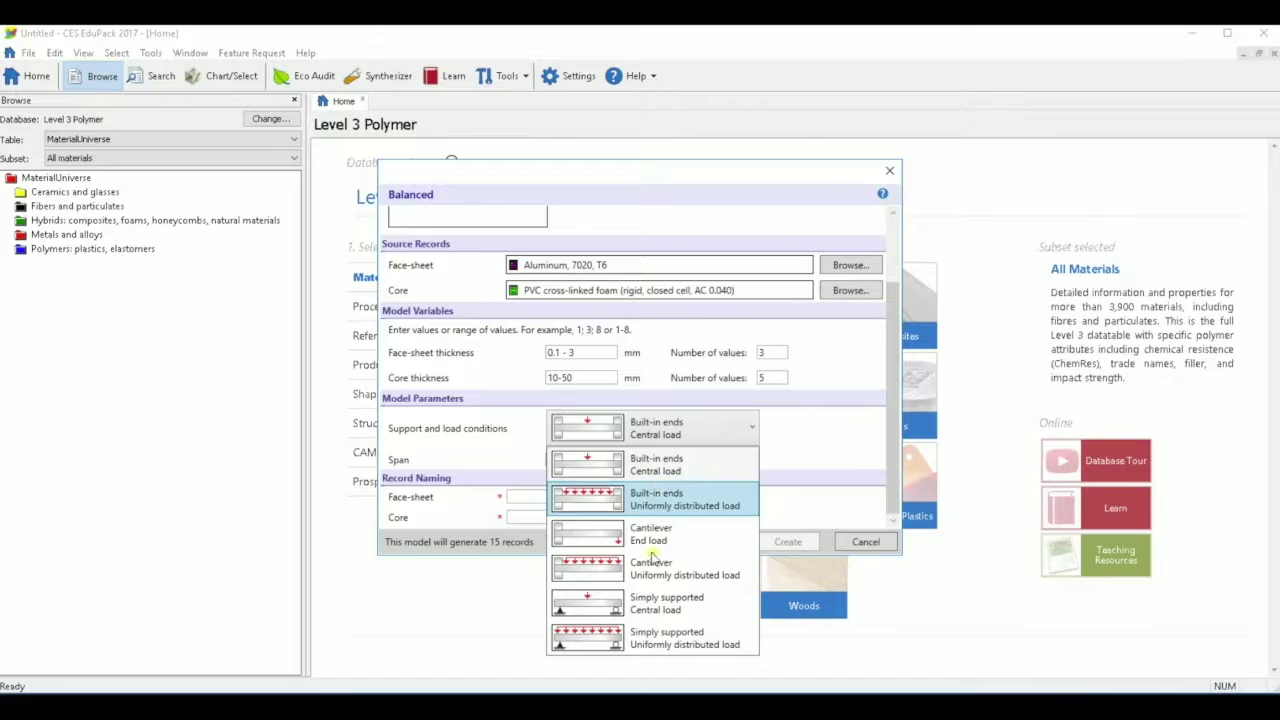
click(660, 612)
- Name the face-sheet Al and the core Hybrid, and generate the synthesized sandwich panel records
click(540, 500)
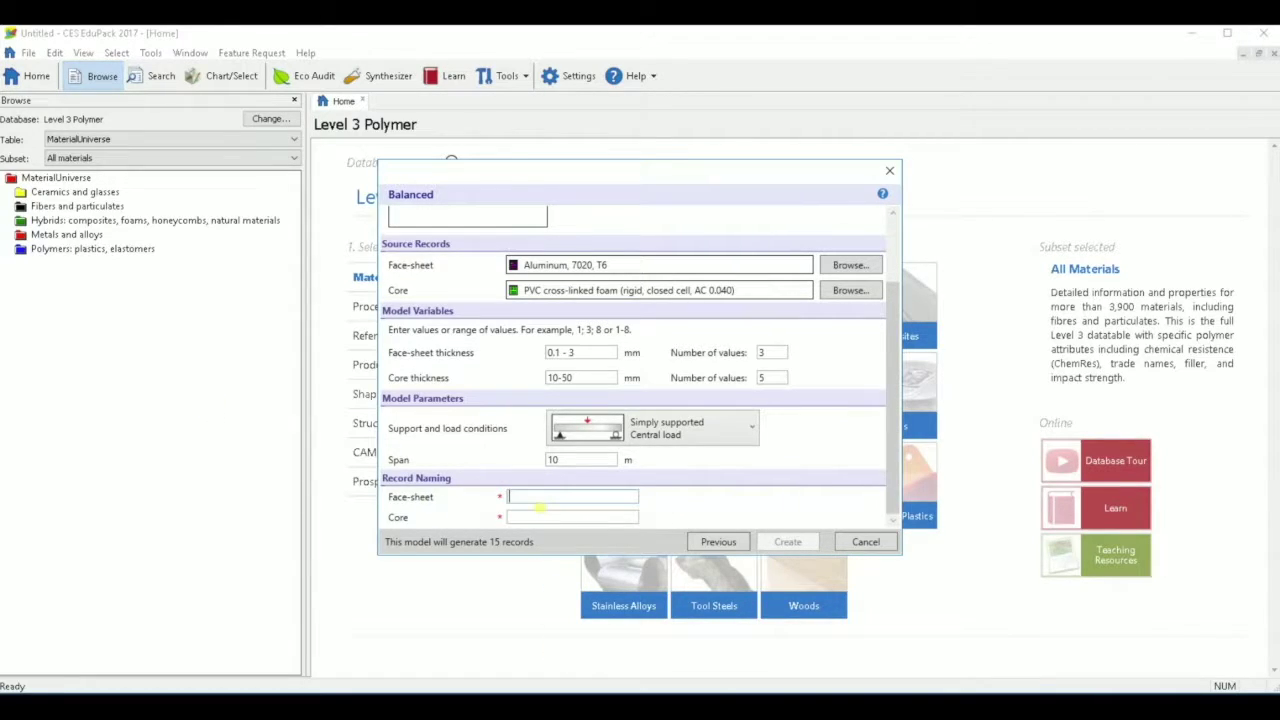
text(Hybrid)
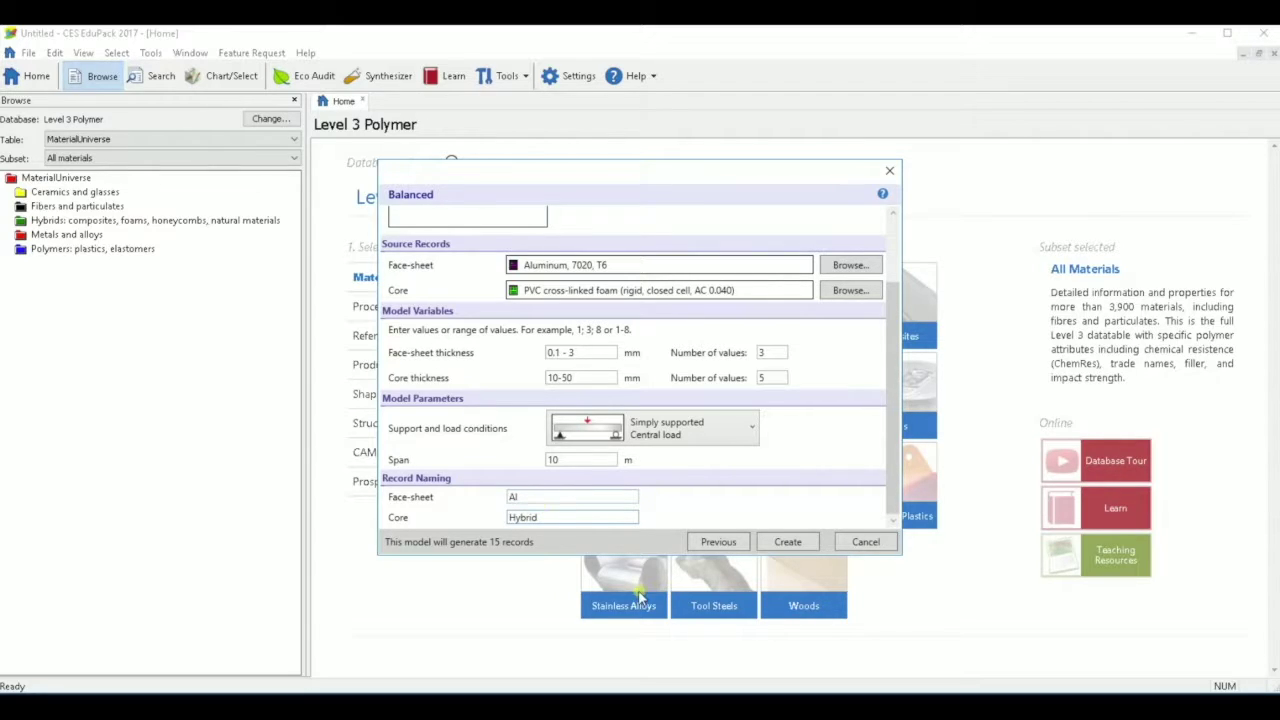
click(782, 542)
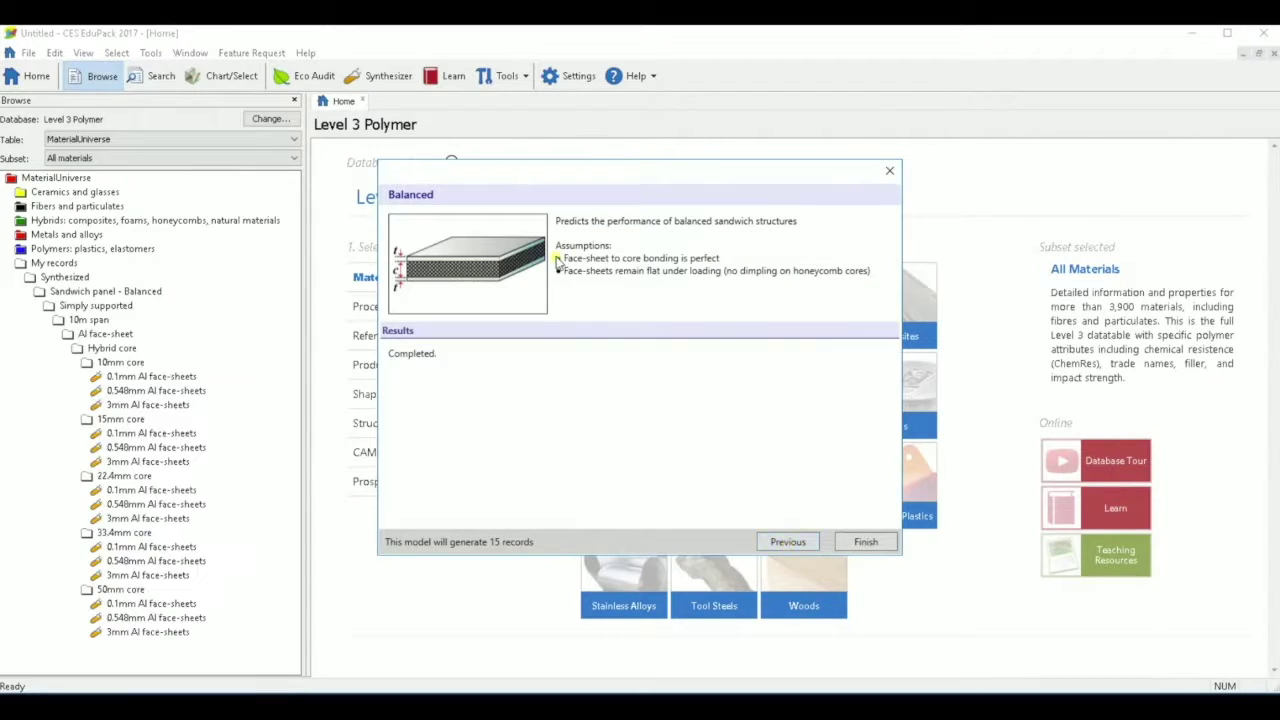
click(867, 545)
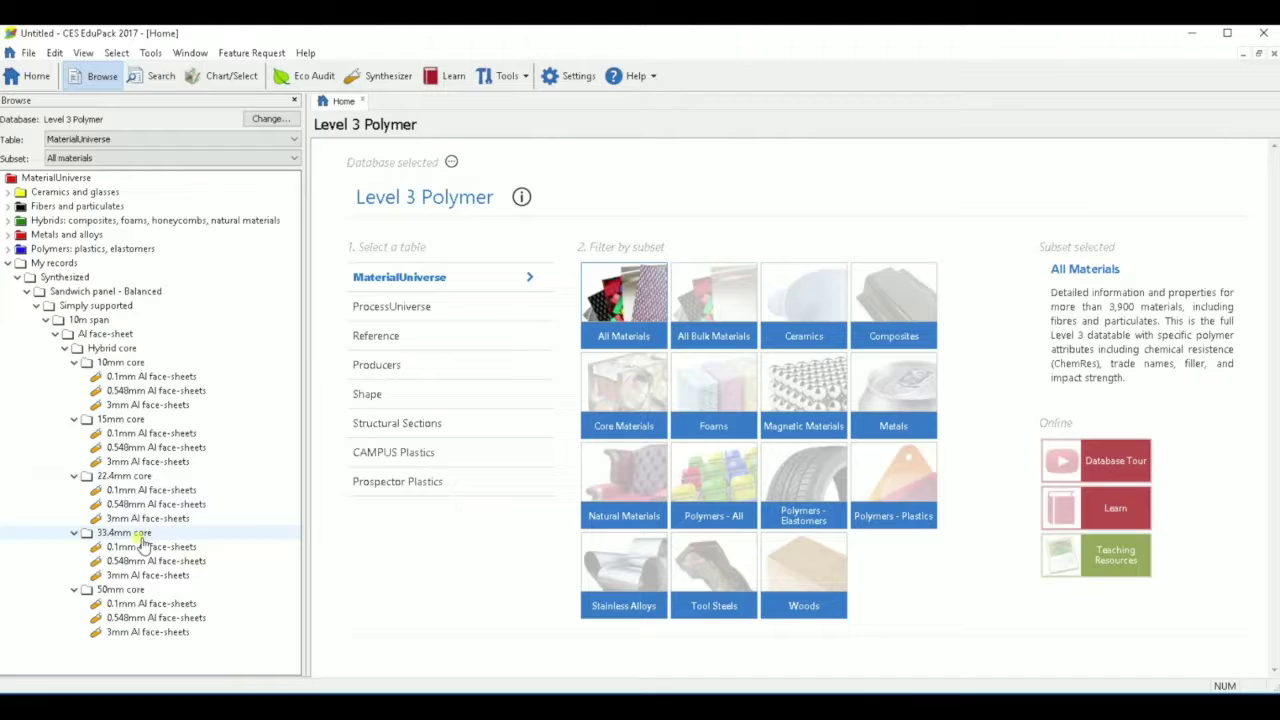
- Examine the synthesized panel records, reading the properties and notes of the 0.1mm Al face-sheets with 10mm Hybrid core
click(168, 376)
scroll(474, 412, down, 3)
scroll(474, 412, up, 3)
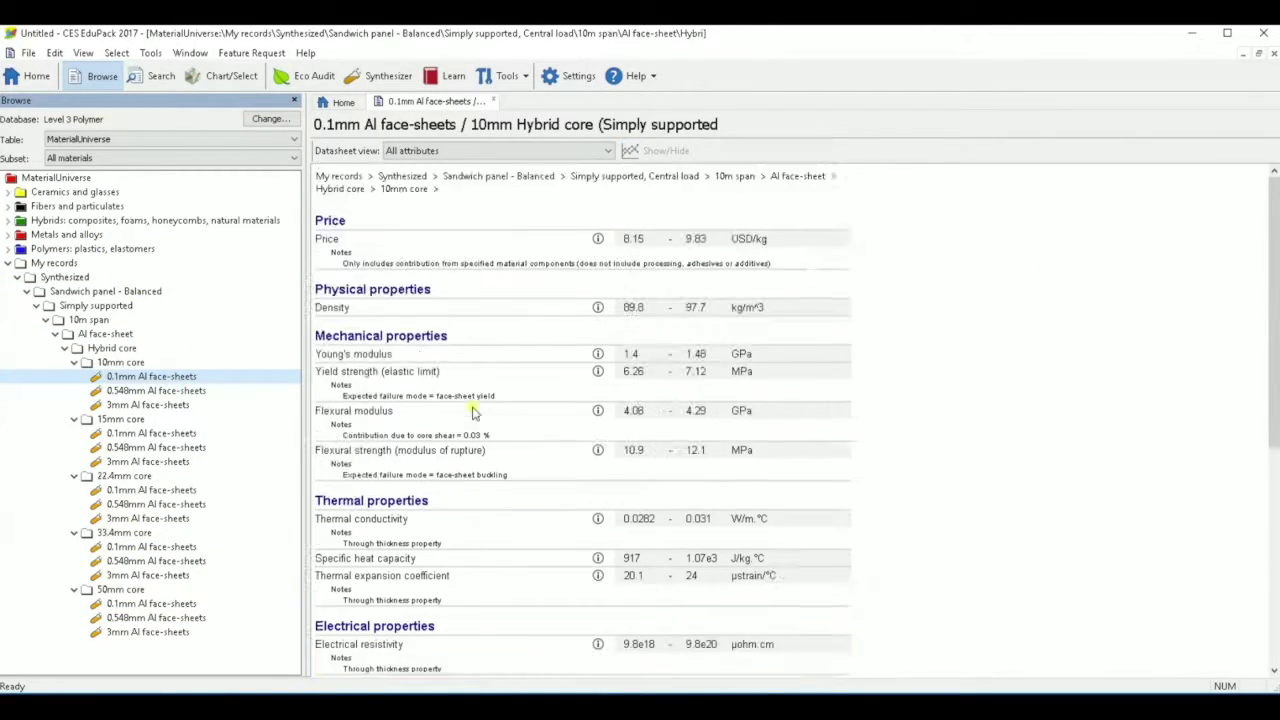
scroll(490, 525, down, 6)
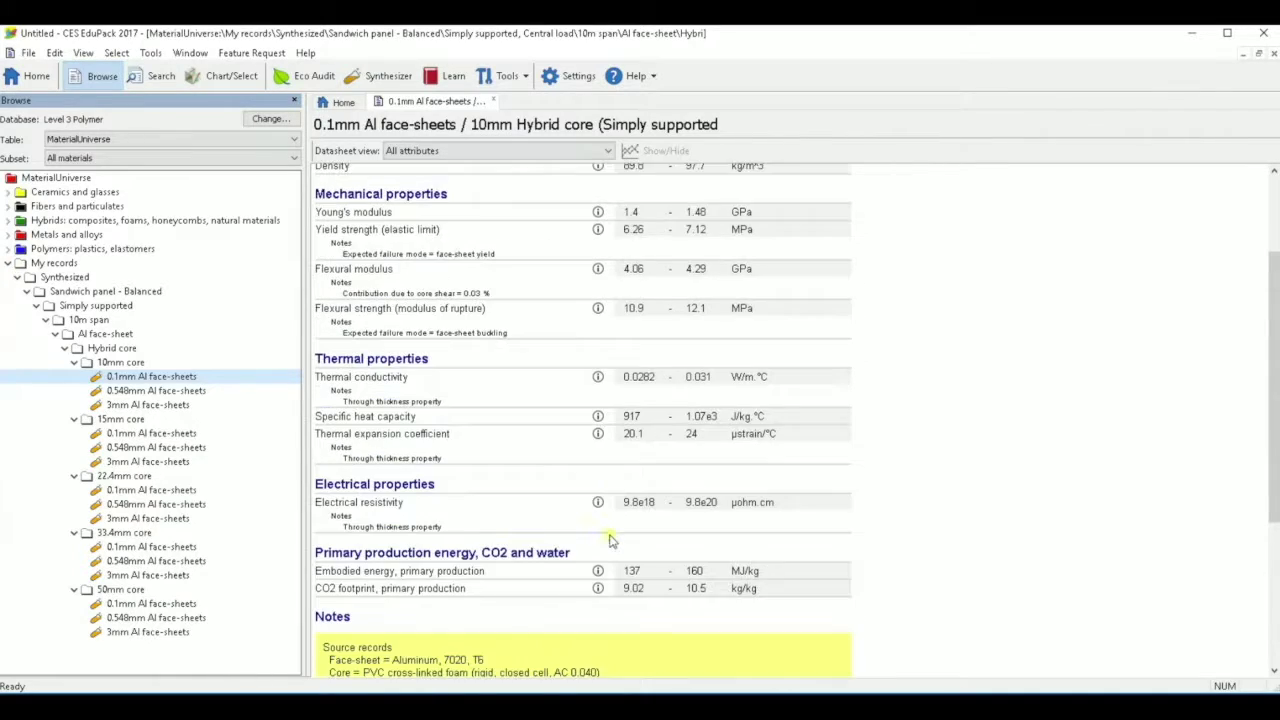
scroll(445, 385, down, 3)
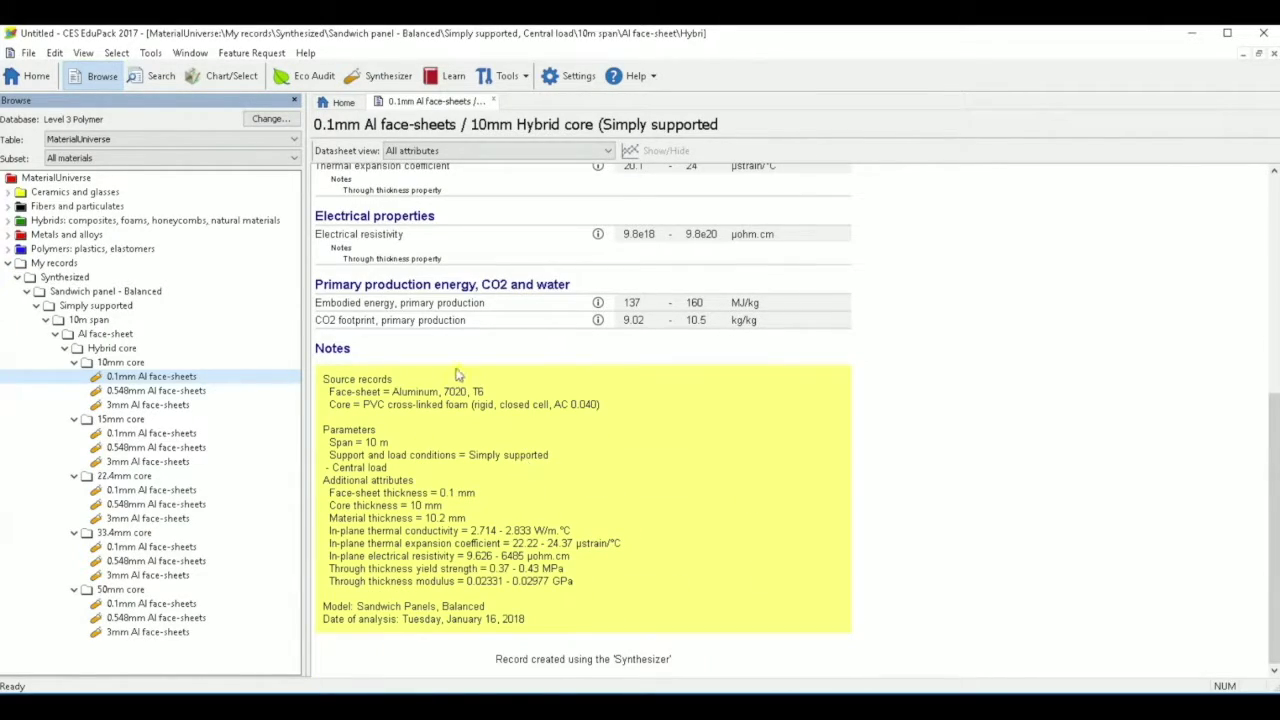
scroll(563, 486, up, 3)
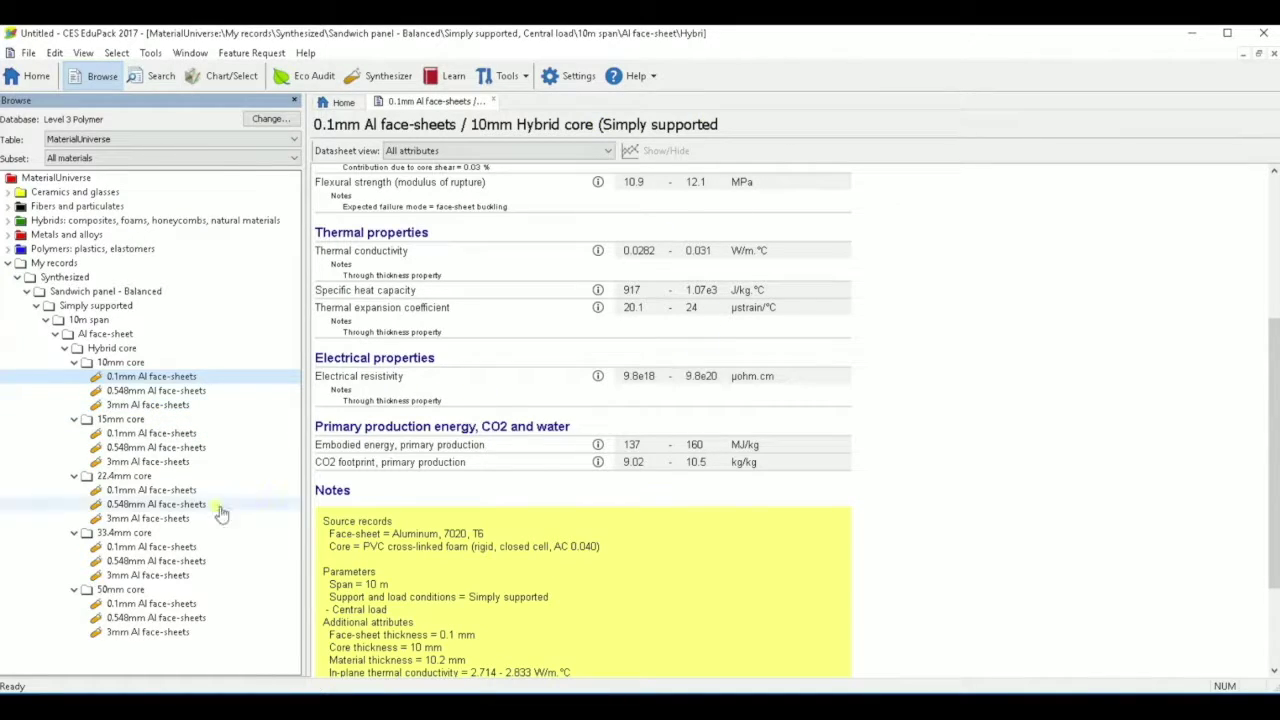
click(152, 404)
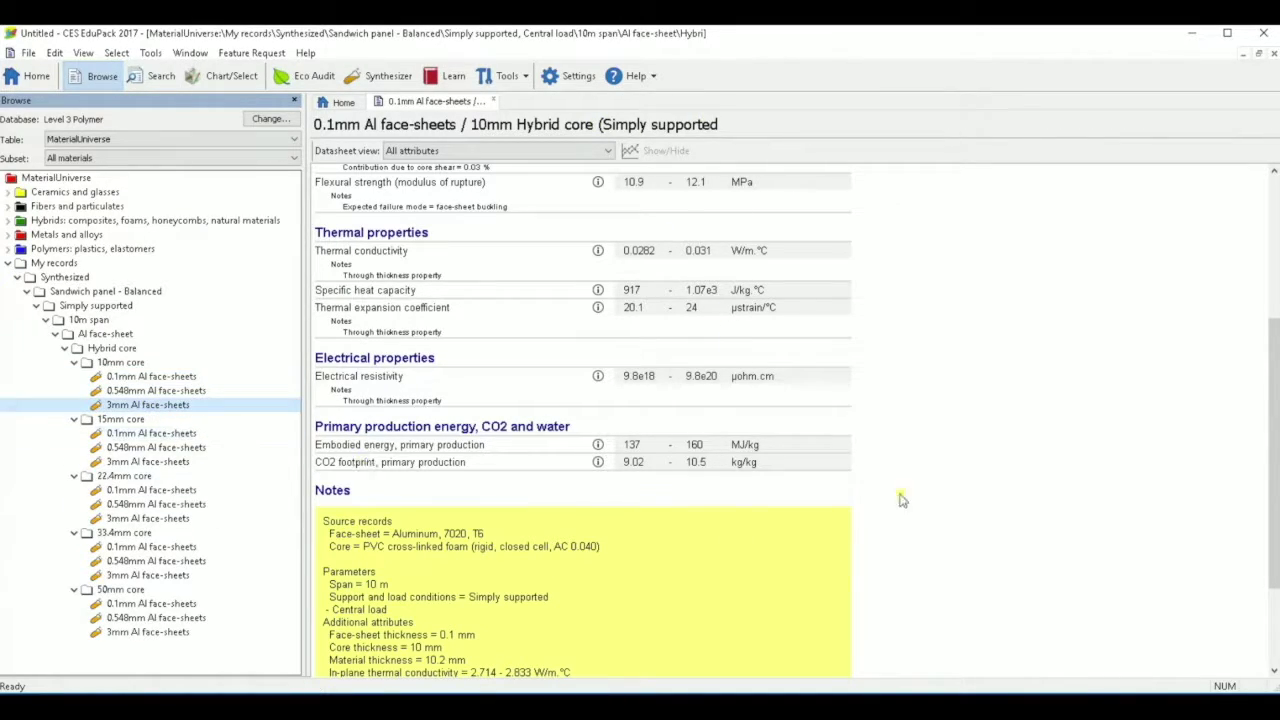
click(140, 490)
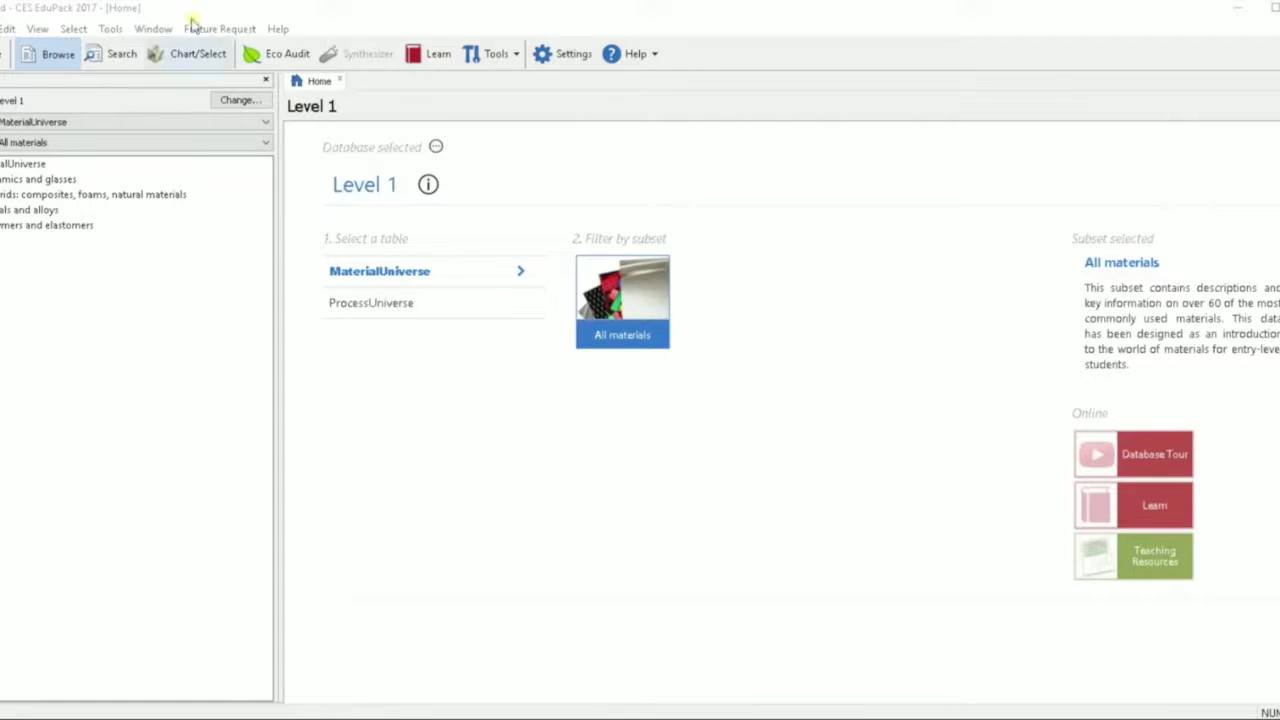
- Add a Limit selection stage for the Level 1 materials and apply a minimum elongation of 1 % strain
click(189, 52)
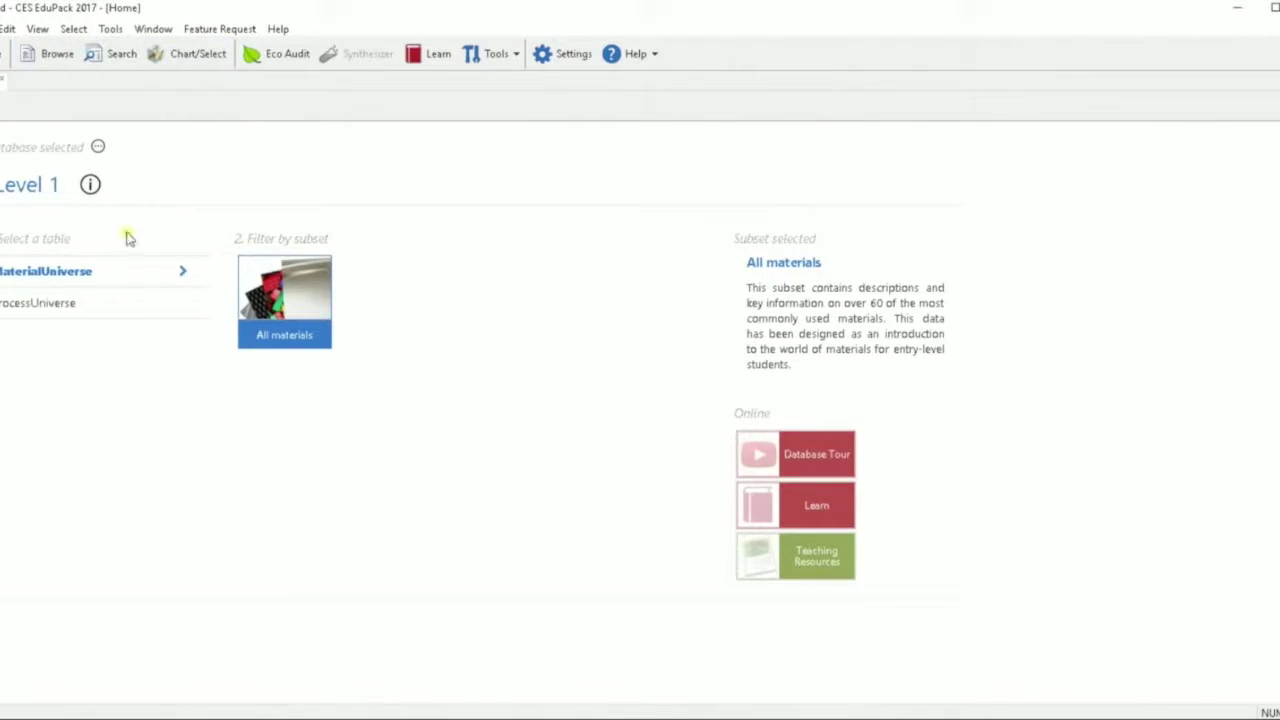
click(40, 180)
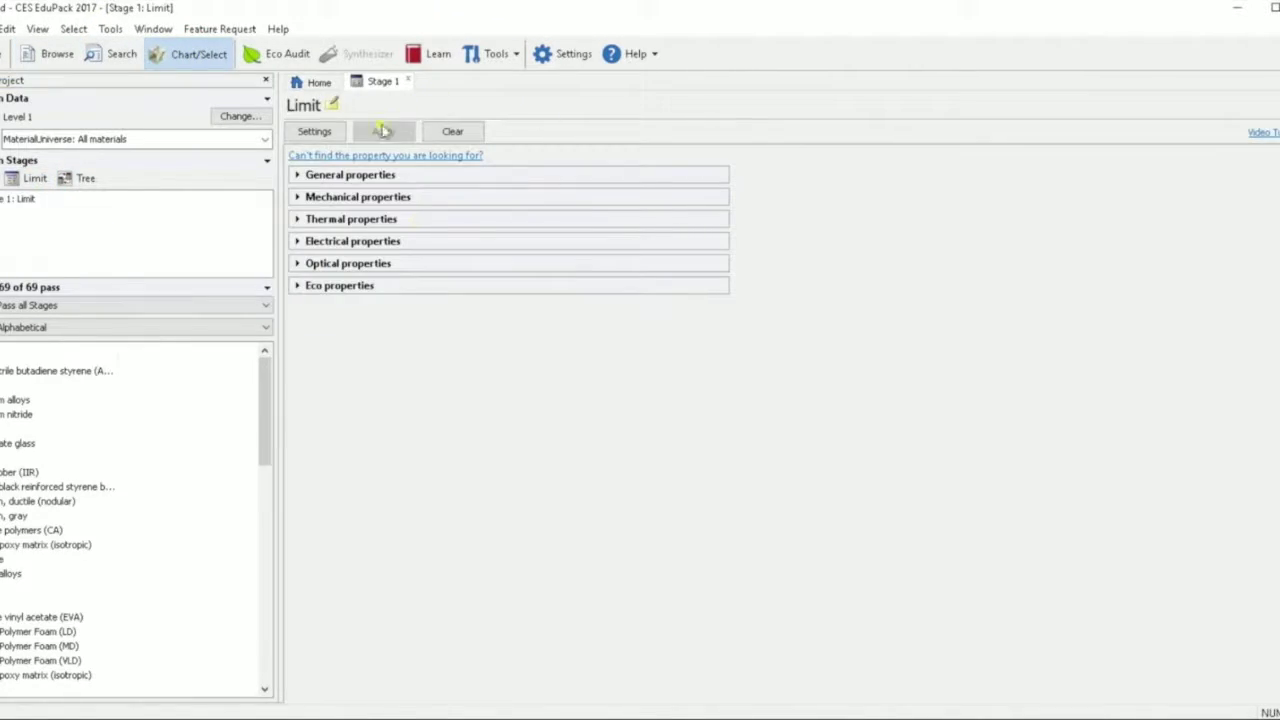
click(375, 178)
click(354, 178)
click(377, 198)
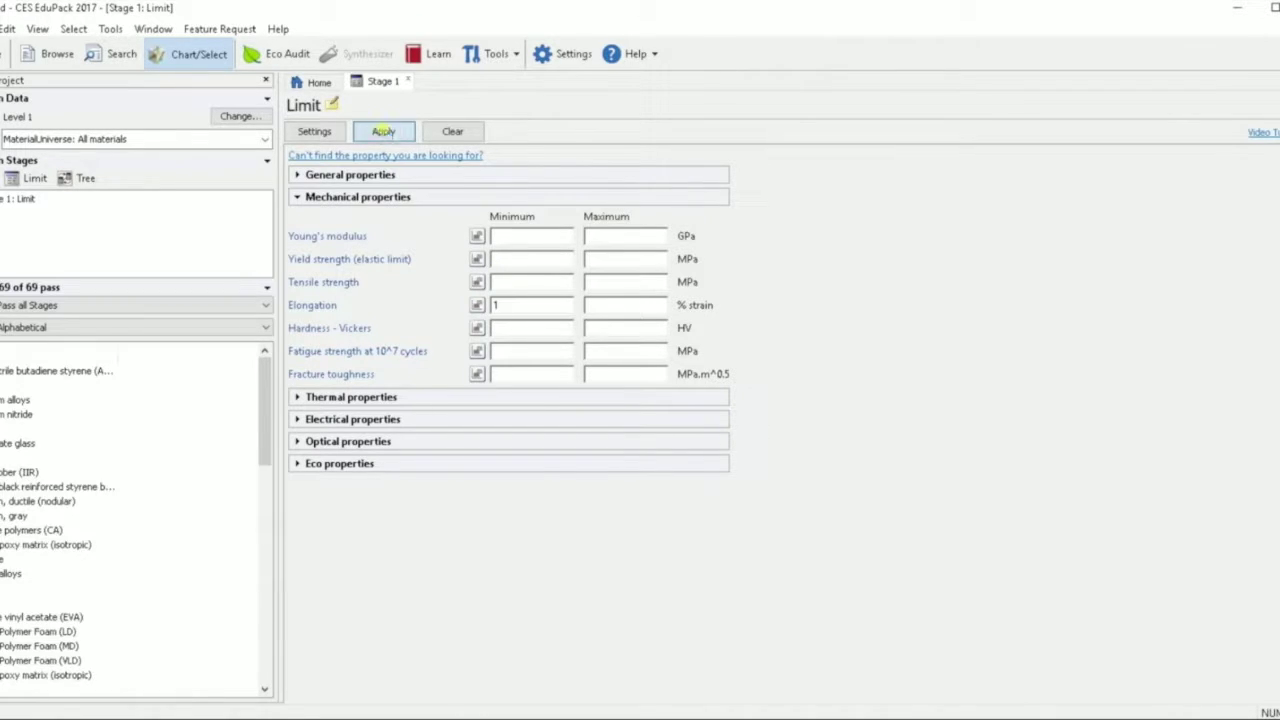
click(383, 131)
- Require recyclable materials in the limit stage's eco properties and apply the limit
click(325, 465)
click(497, 548)
click(386, 132)
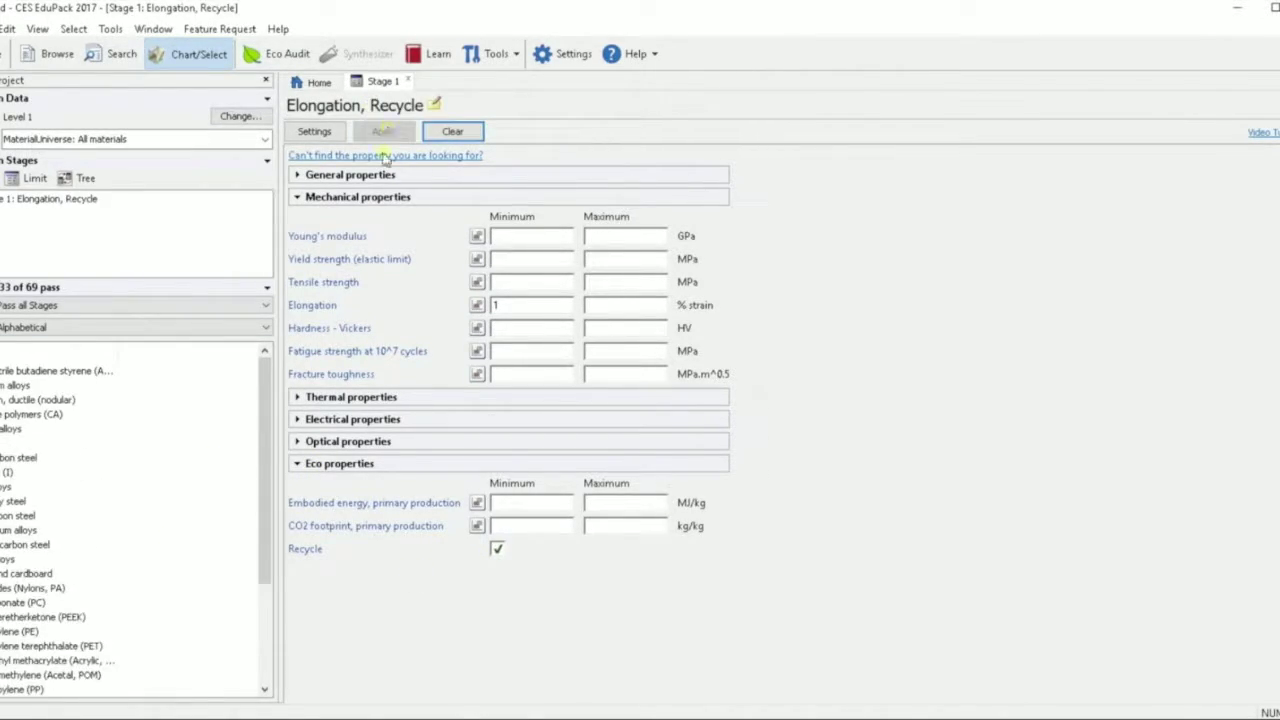
- Restrict the limit stage to materials that are both good electrical conductors and good thermal conductors
click(390, 419)
click(507, 446)
click(558, 494)
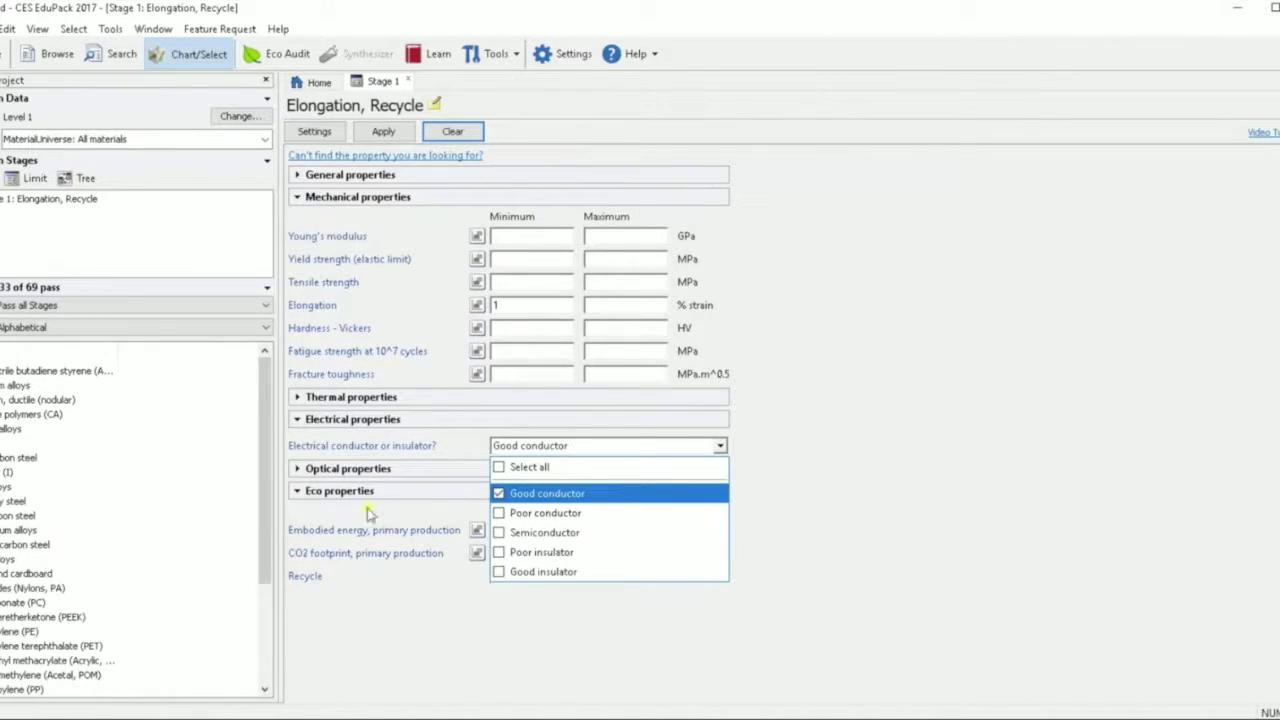
click(362, 398)
click(362, 398)
click(520, 485)
click(505, 528)
click(386, 132)
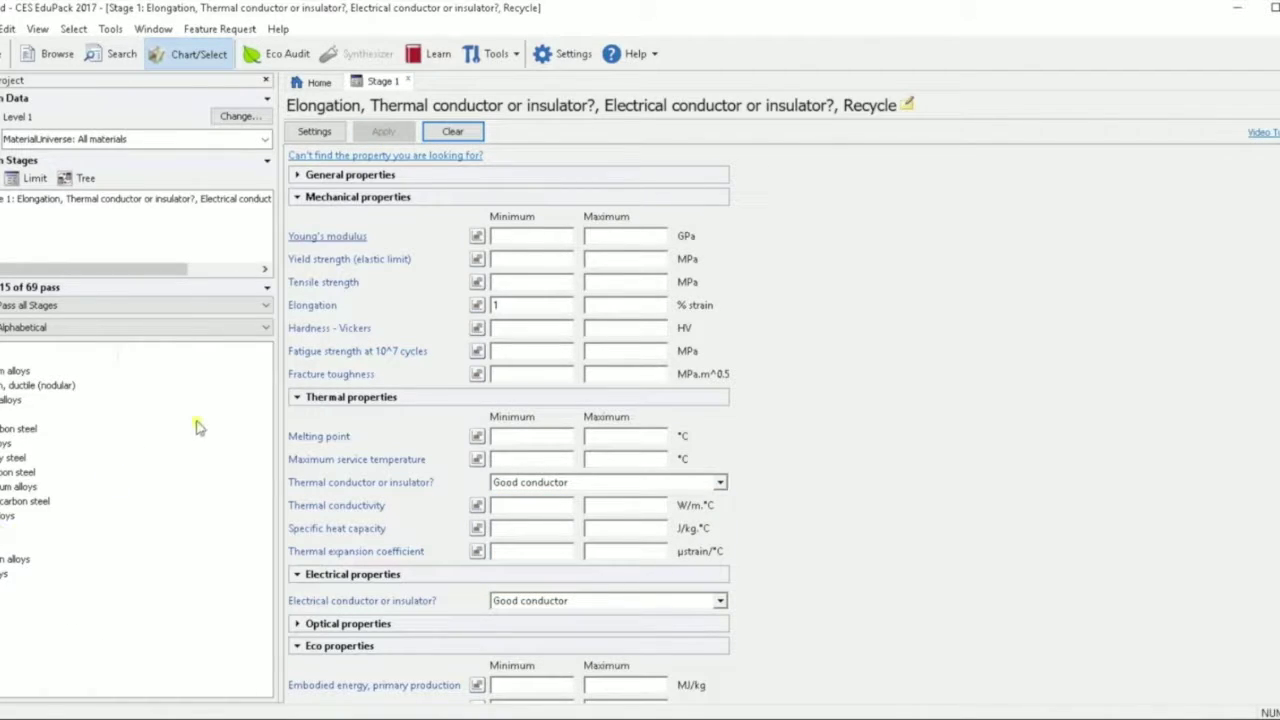
- Check the yield strength ranges by material family and apply a minimum yield strength of 500 MPa
click(478, 259)
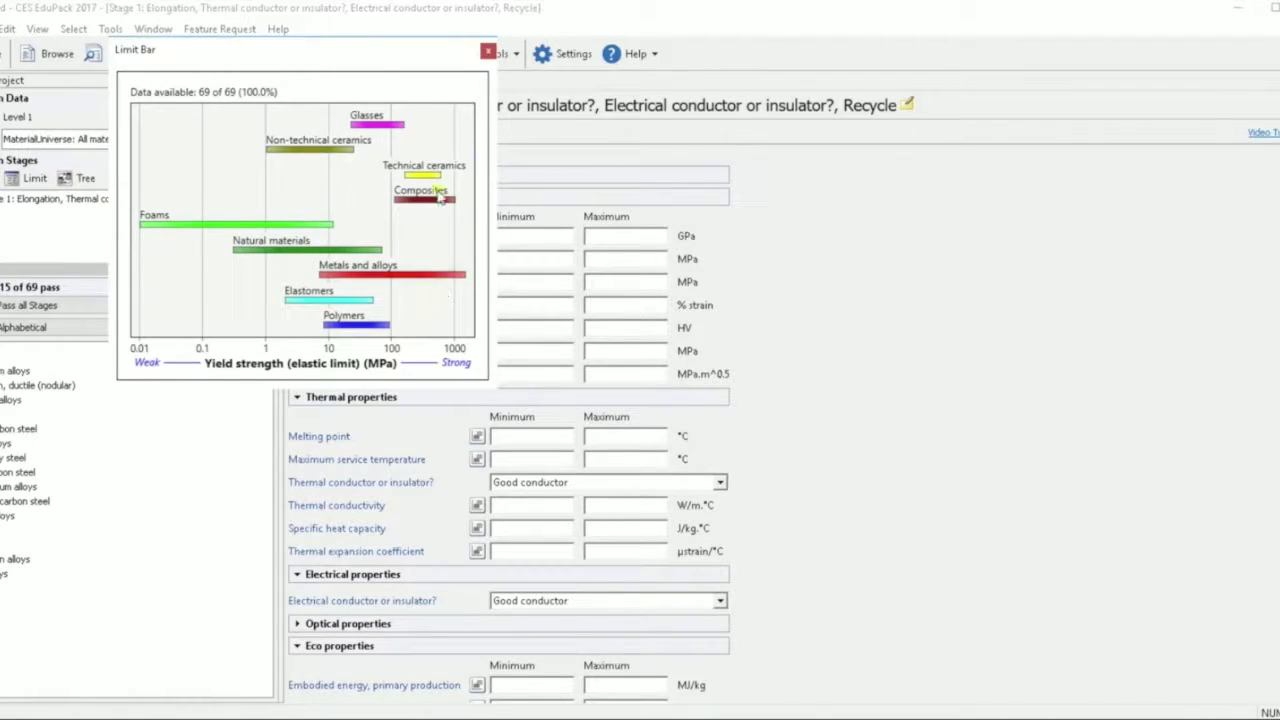
click(487, 51)
click(523, 259)
text(500)
click(383, 131)
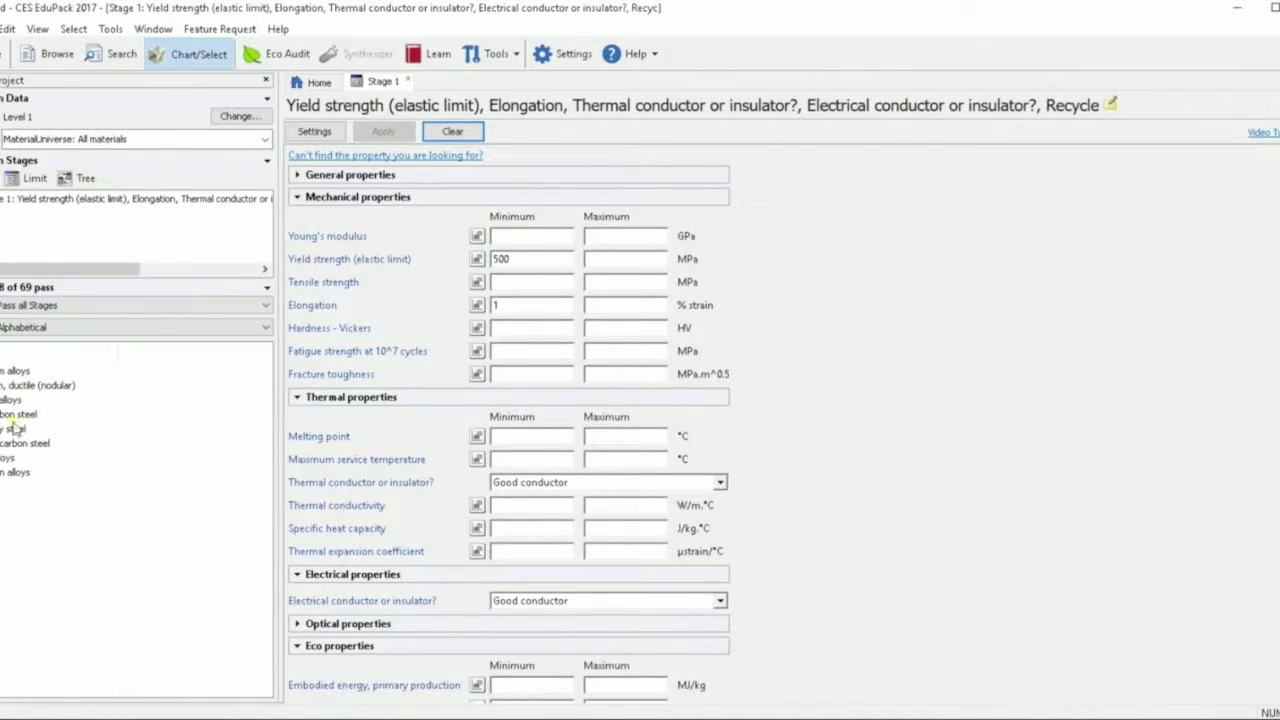
- Examine the datasheets of aluminum alloys and ductile (nodular) cast iron among the passing materials
double_click(16, 372)
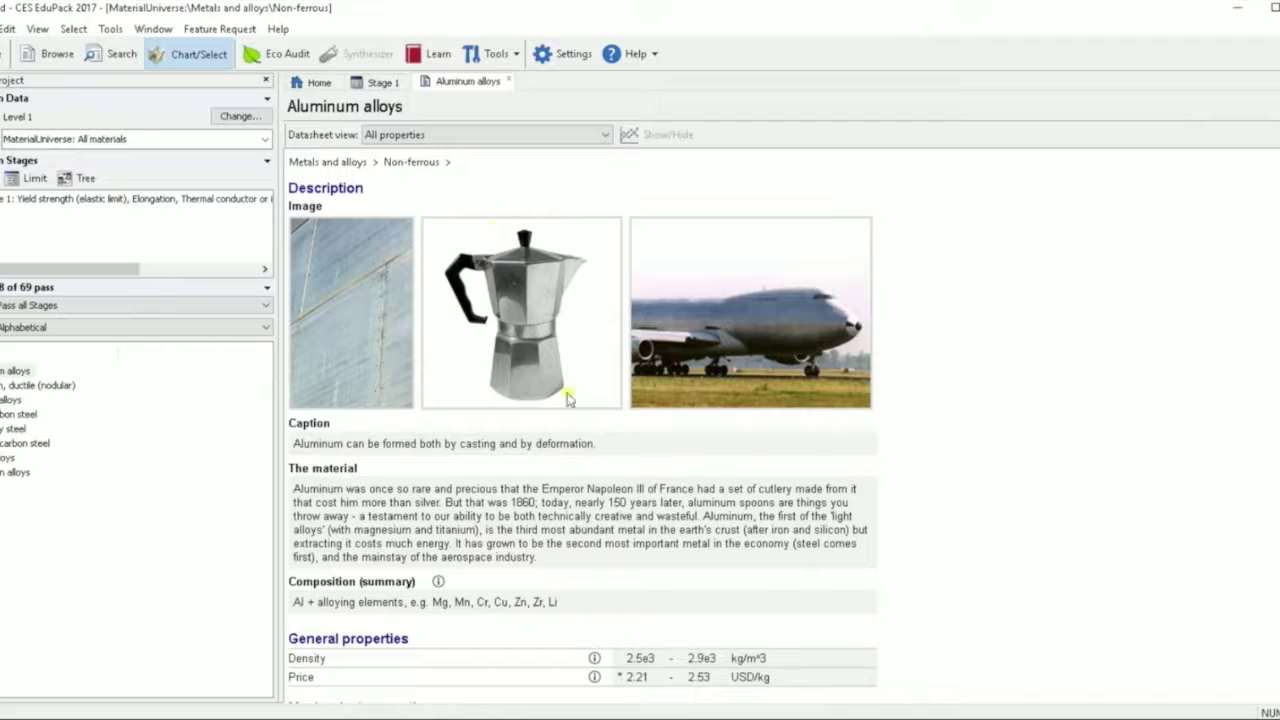
scroll(571, 394, down, 10)
scroll(503, 500, up, 10)
double_click(4, 388)
scroll(543, 409, down, 10)
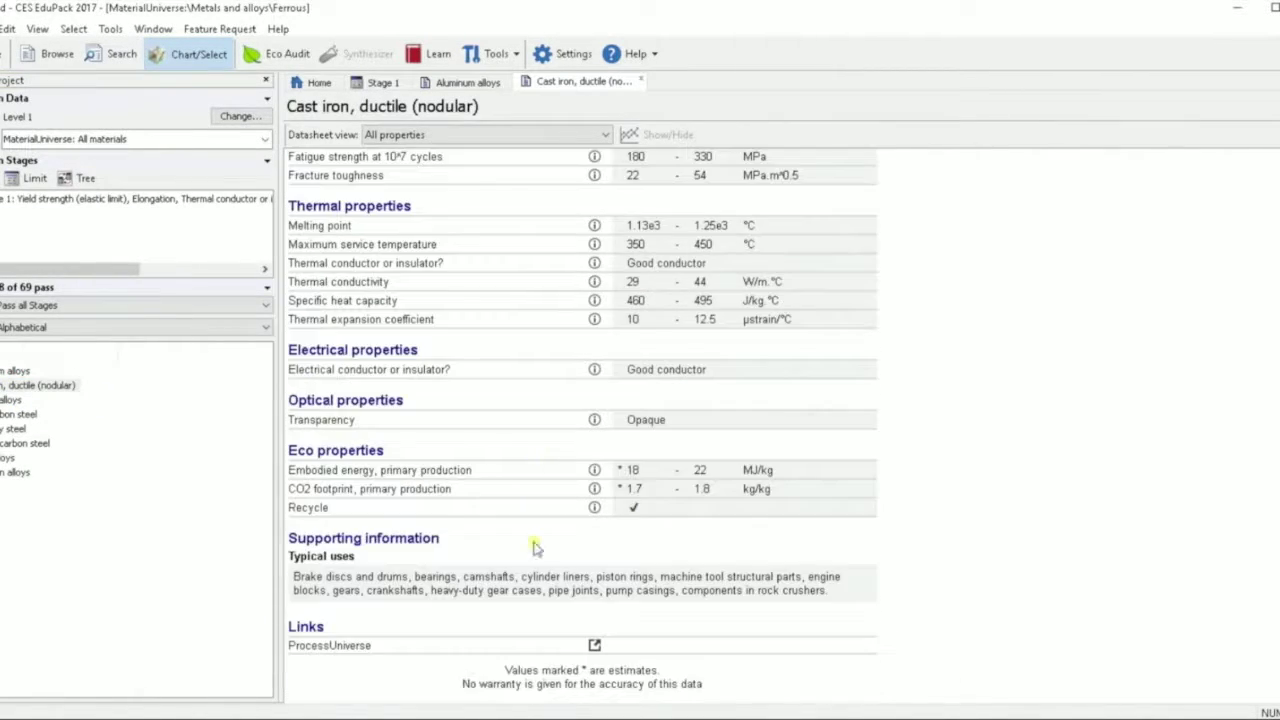
scroll(534, 543, up, 3)
scroll(537, 200, up, 5)
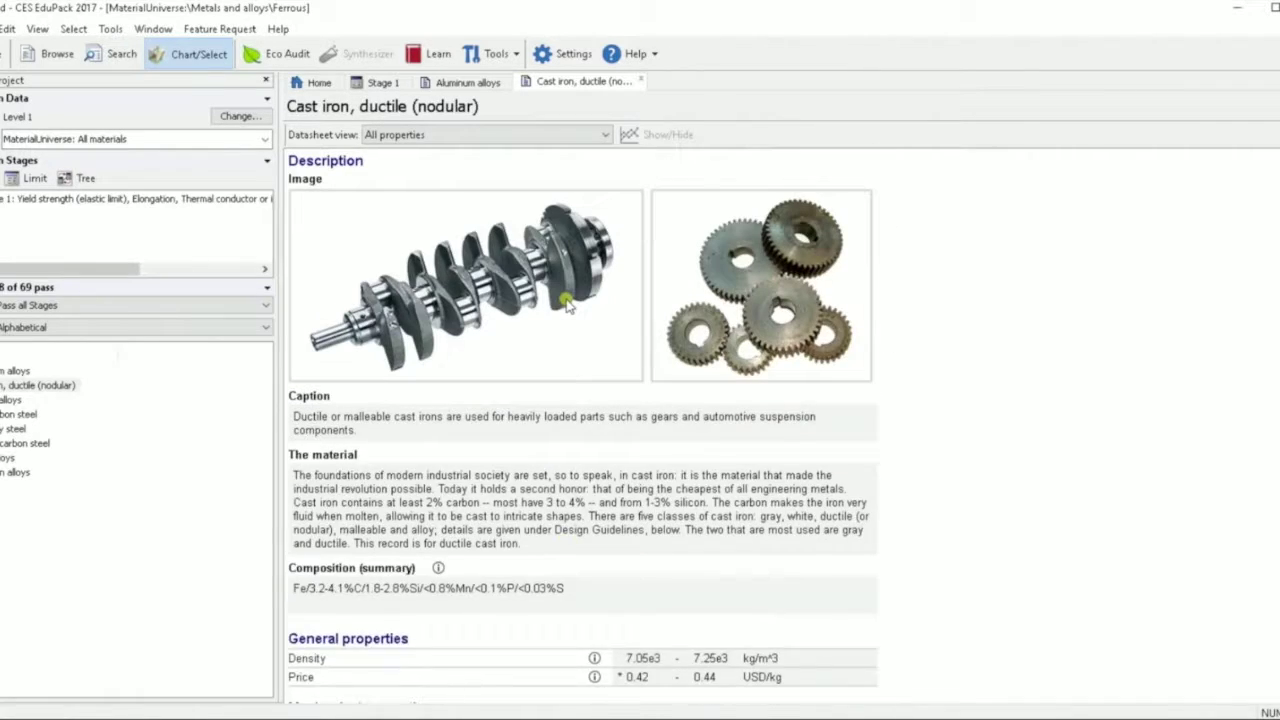
- Compare the ductile cast iron datasheet with the aluminum alloys datasheet and return to aluminum alloys
click(468, 81)
click(566, 84)
click(468, 81)
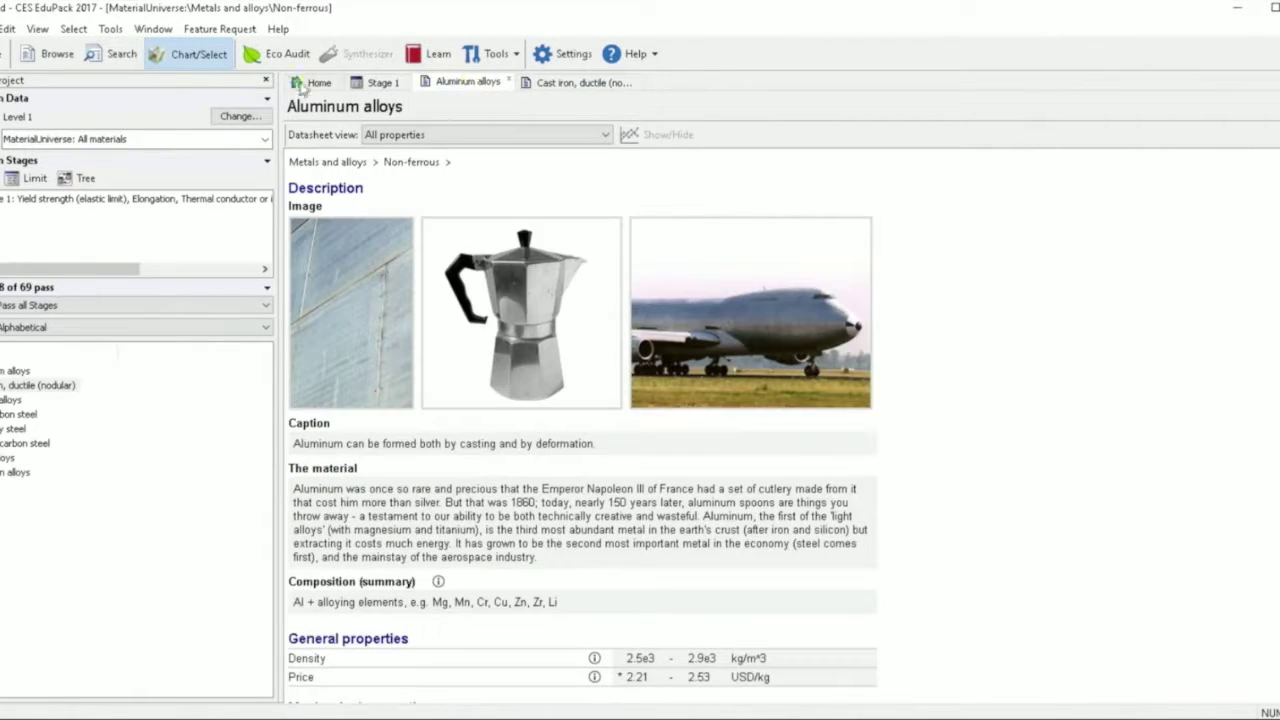
- Start a new chart stage and assign the mechanical property Yield strength (elastic limit) to the Y-axis
click(1, 178)
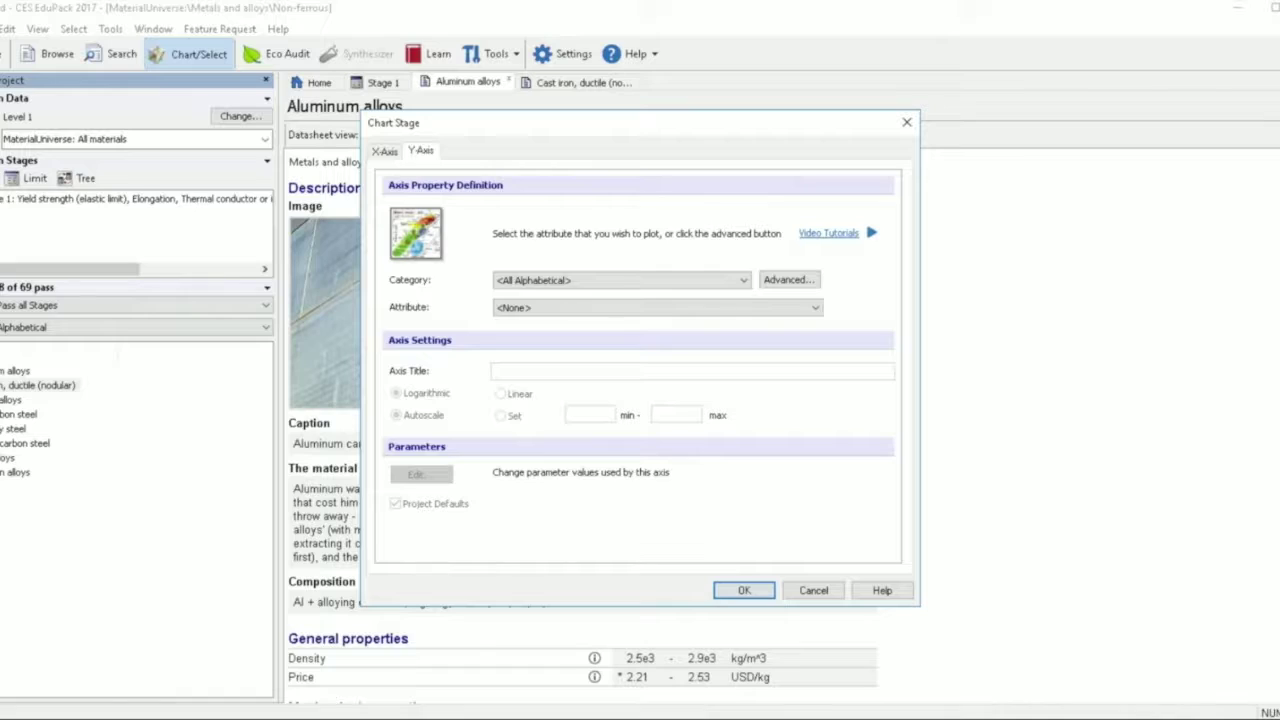
click(735, 284)
click(539, 318)
click(574, 307)
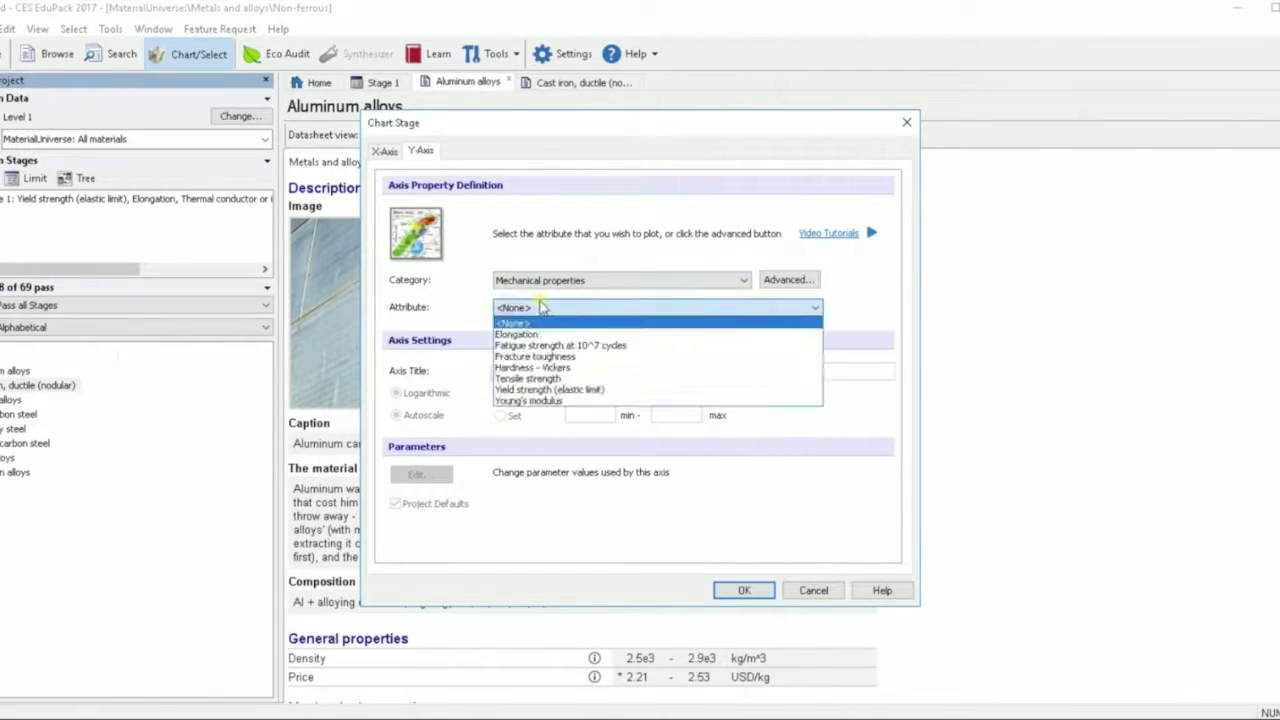
click(590, 389)
- Assign the mechanical property Fracture toughness to the chart's X-axis and create the chart
click(385, 151)
click(578, 282)
click(535, 316)
click(528, 308)
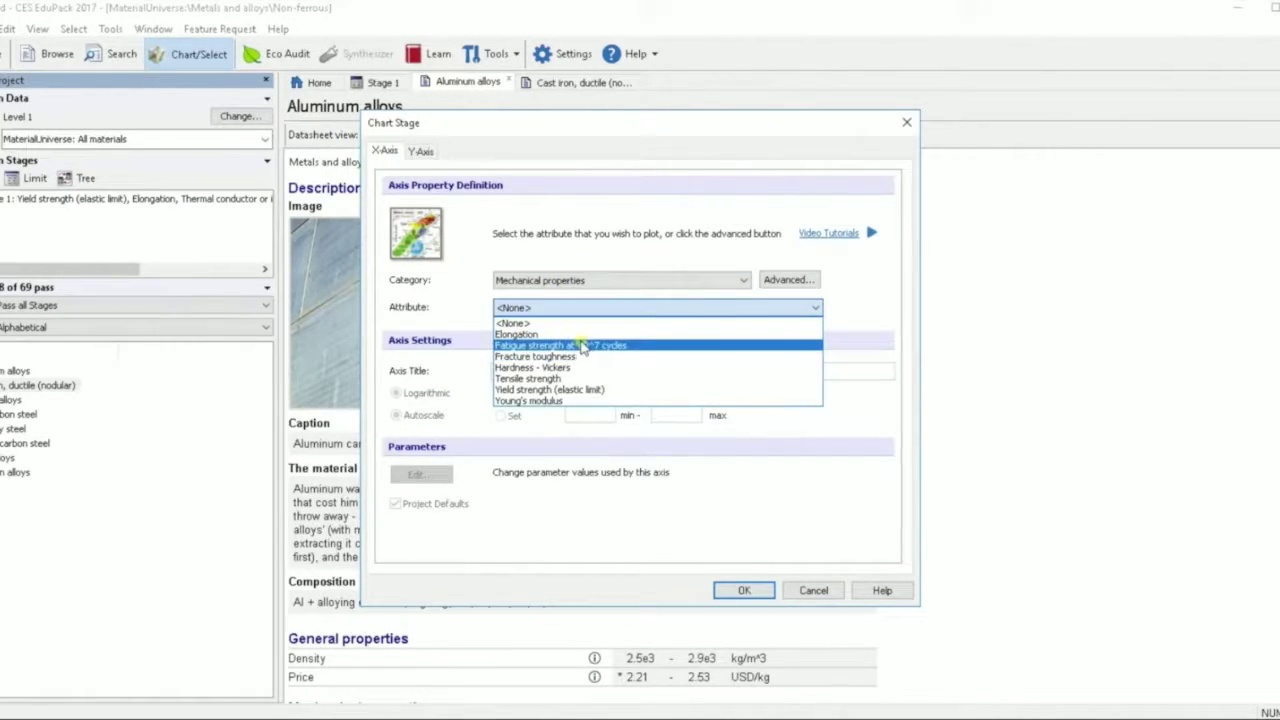
click(608, 356)
click(745, 591)
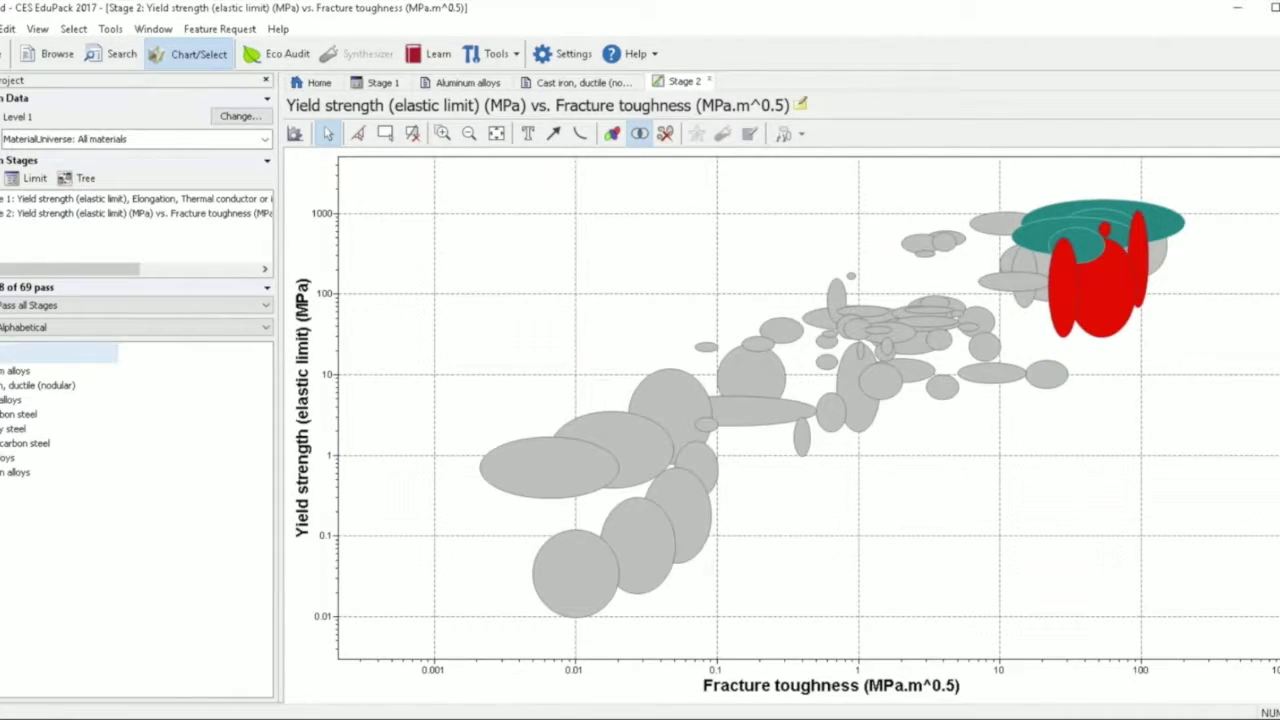
- Inspect the material bubbles on the yield strength versus fracture toughness chart
mouse_move(559, 575)
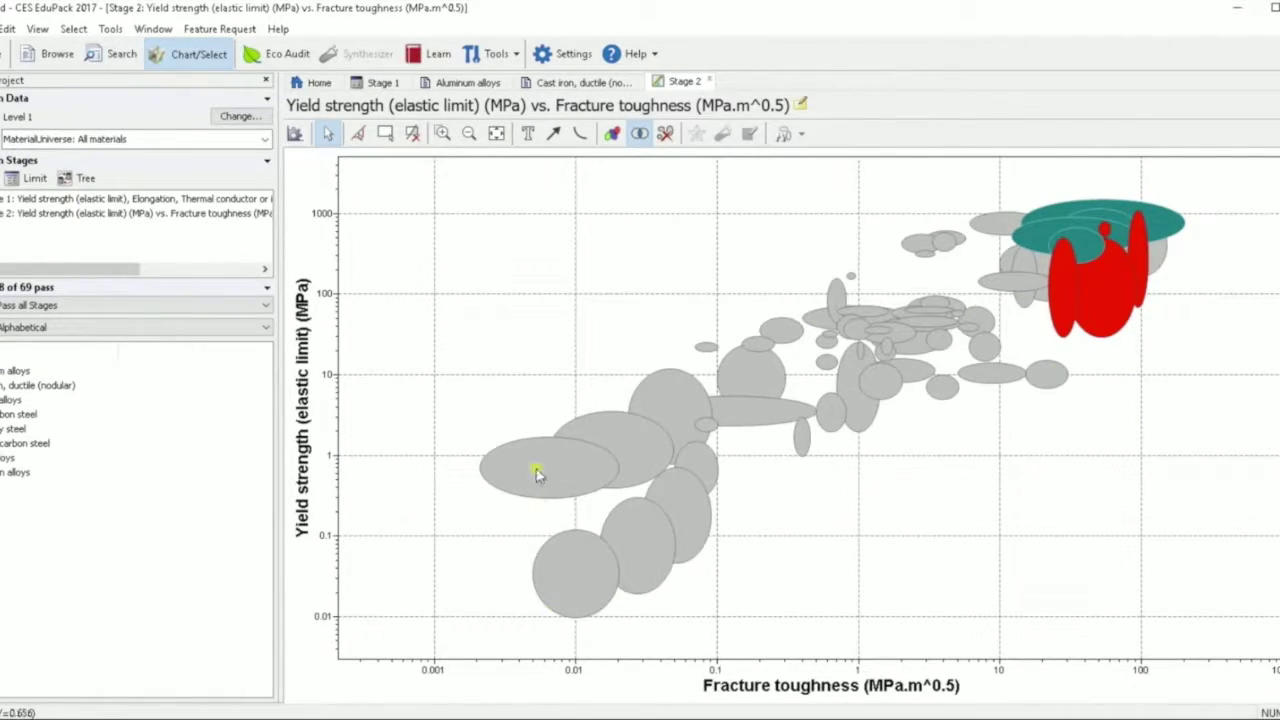
mouse_move(684, 405)
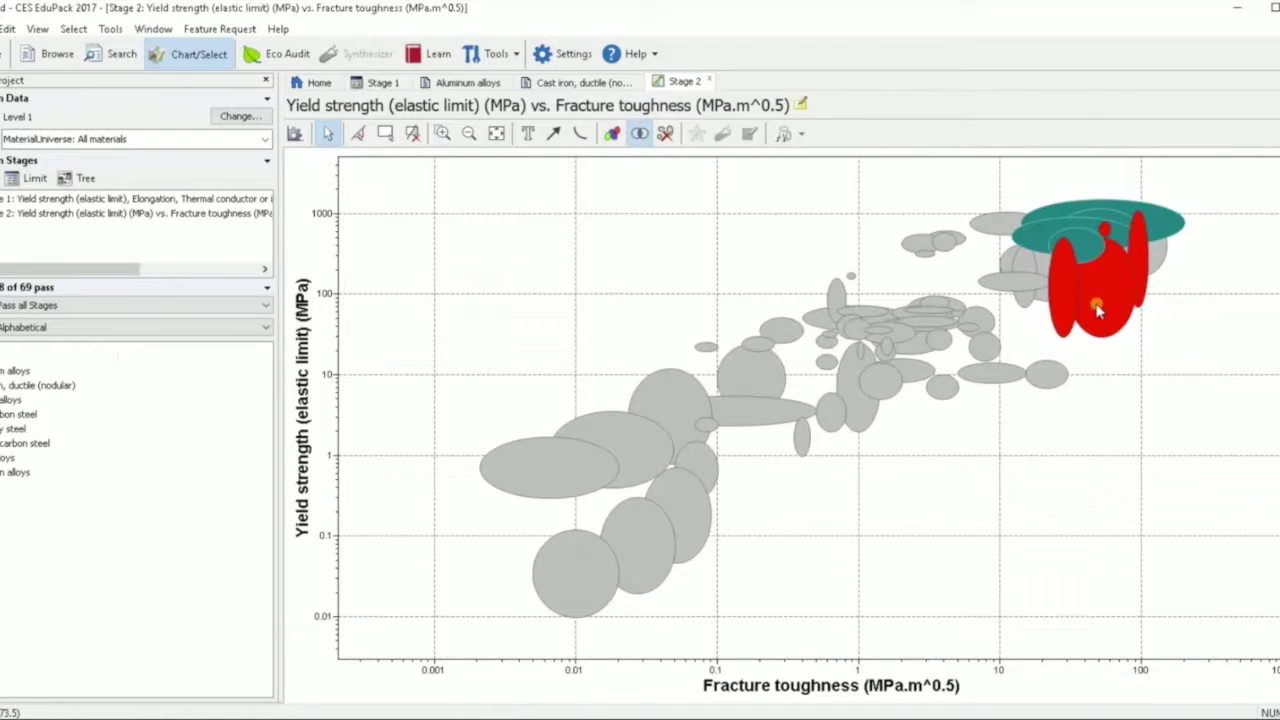